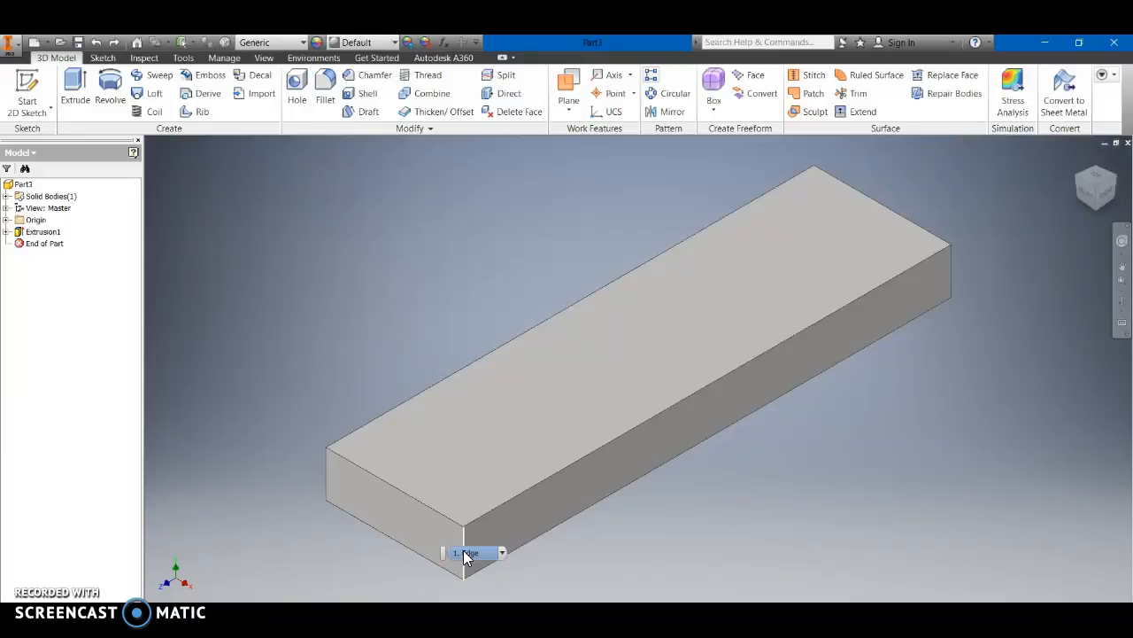
Step: Compare the finished rectangular blocks in Part2 and Part3
{"action": "left_click", "coordinate": [403, 492]}
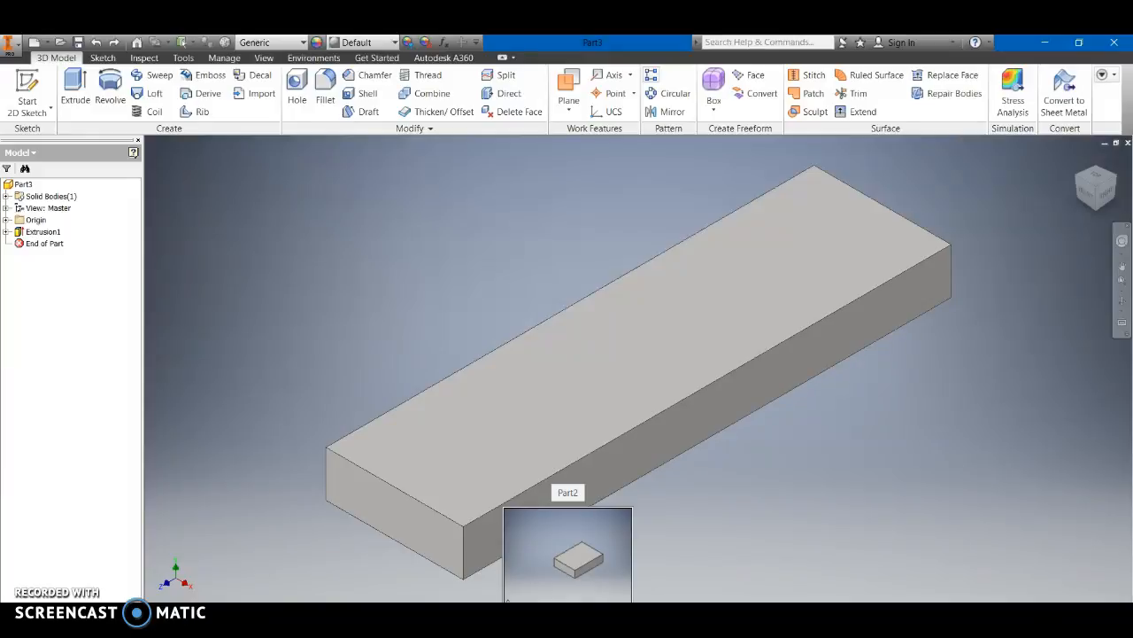
{"action": "left_click", "coordinate": [505, 599]}
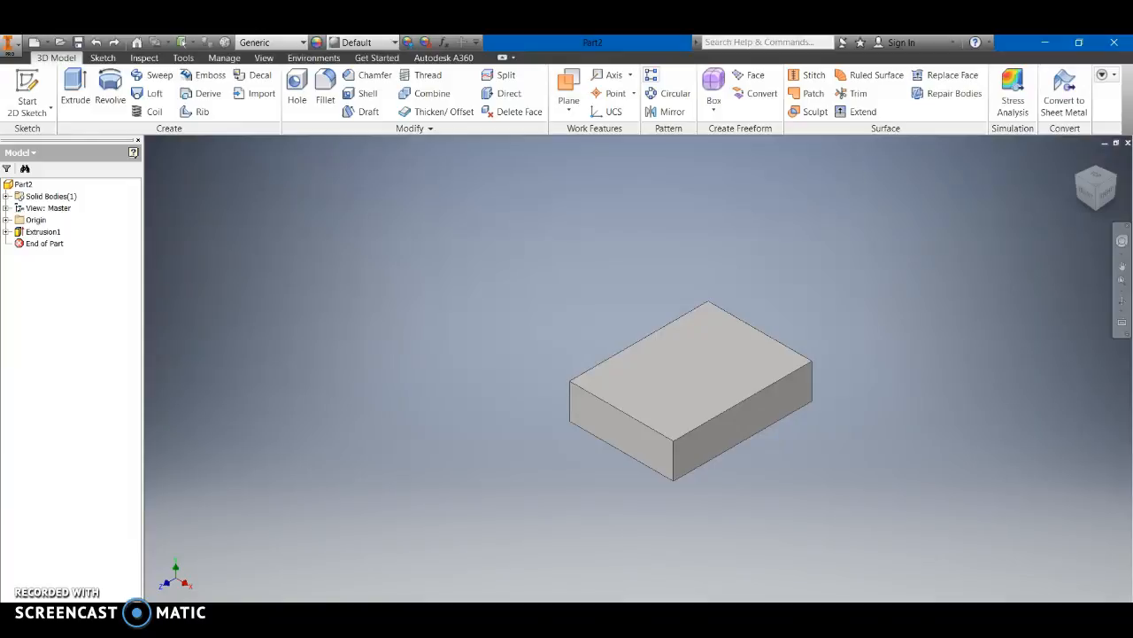
{"action": "mouse_move", "coordinate": [550, 599]}
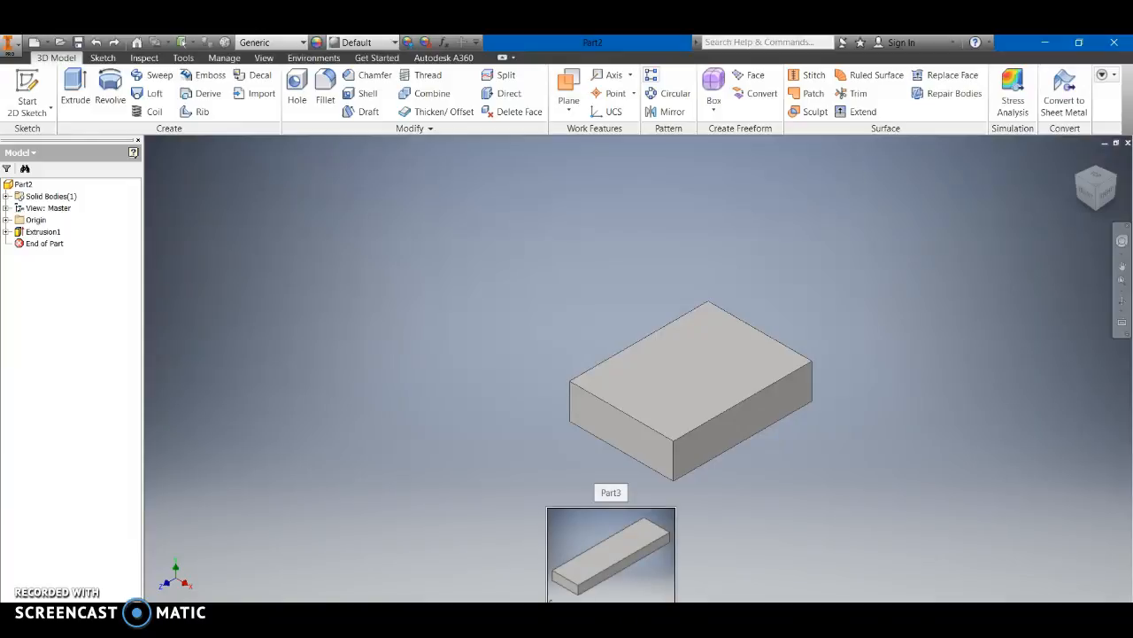
{"action": "mouse_move", "coordinate": [511, 599]}
{"action": "left_click", "coordinate": [551, 600]}
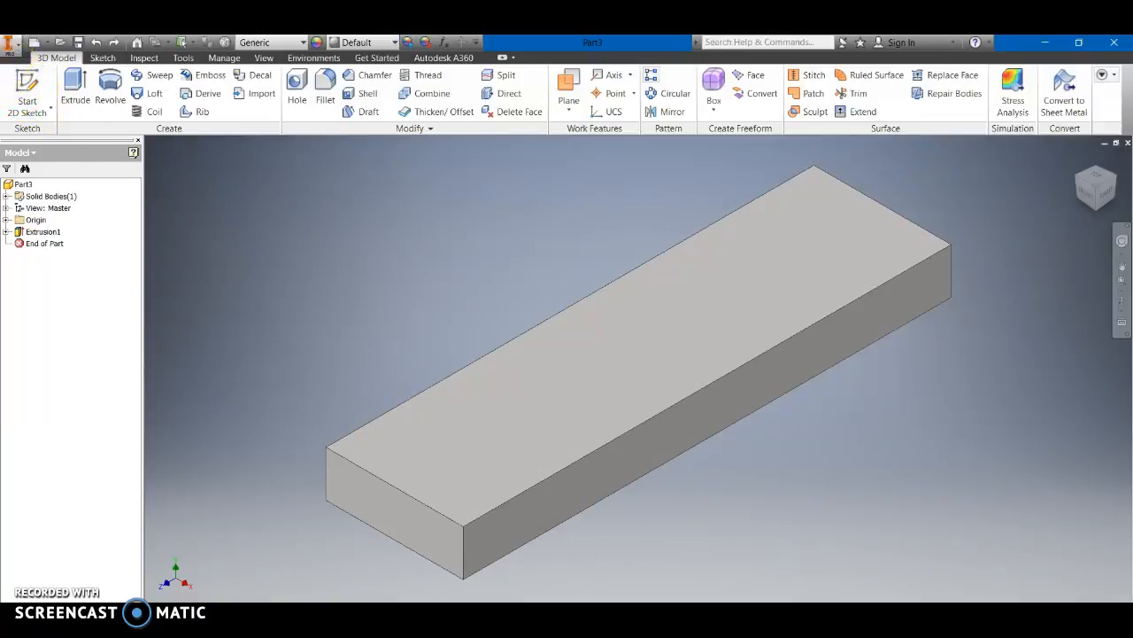
Step: Create a new part and start a 2D sketch on the XY plane
{"action": "left_click", "coordinate": [16, 46]}
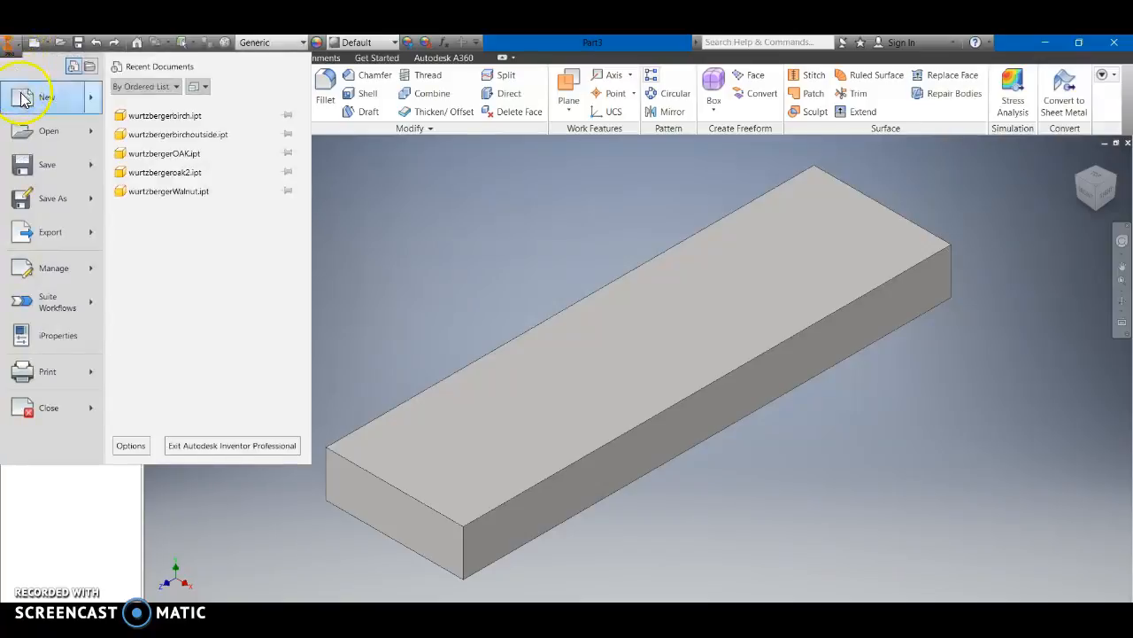
{"action": "mouse_move", "coordinate": [22, 97]}
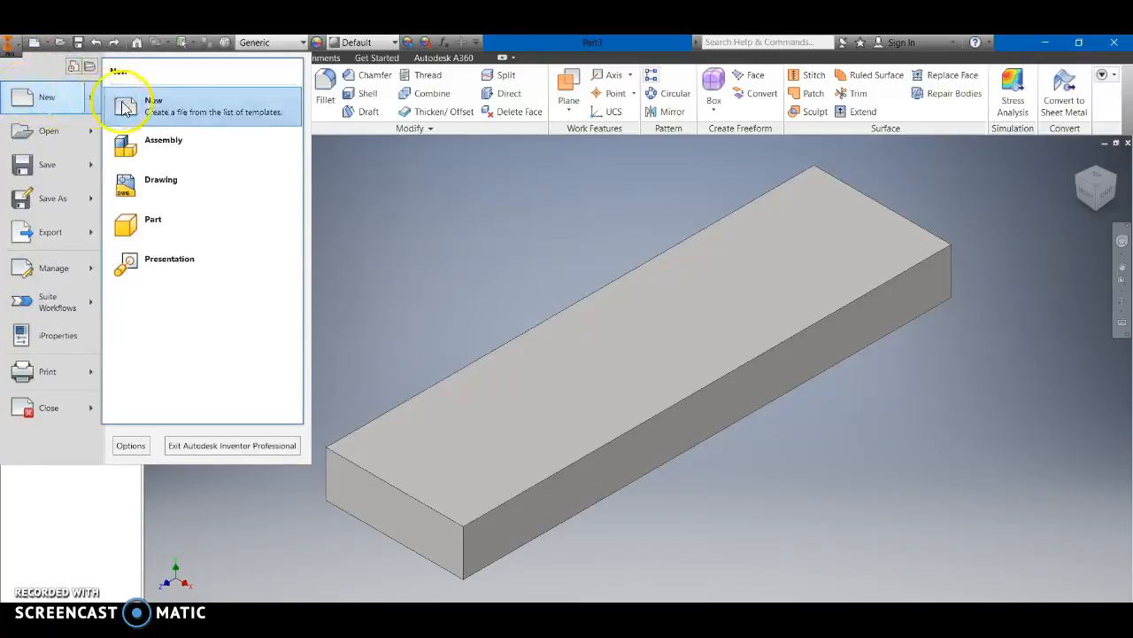
{"action": "left_click", "coordinate": [149, 223]}
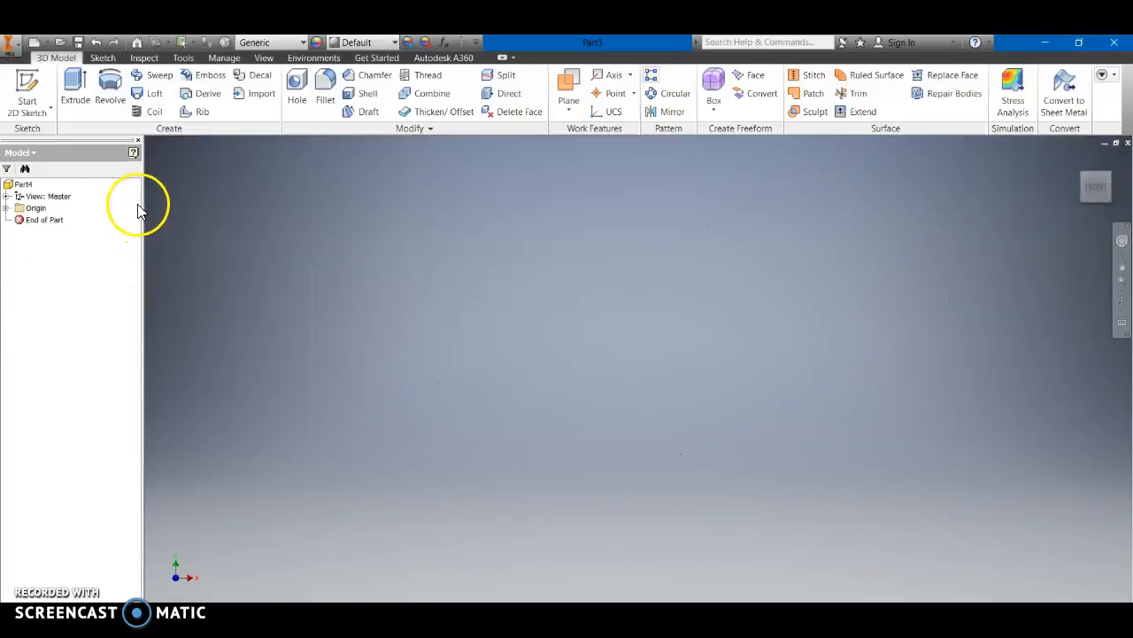
{"action": "left_click", "coordinate": [49, 108]}
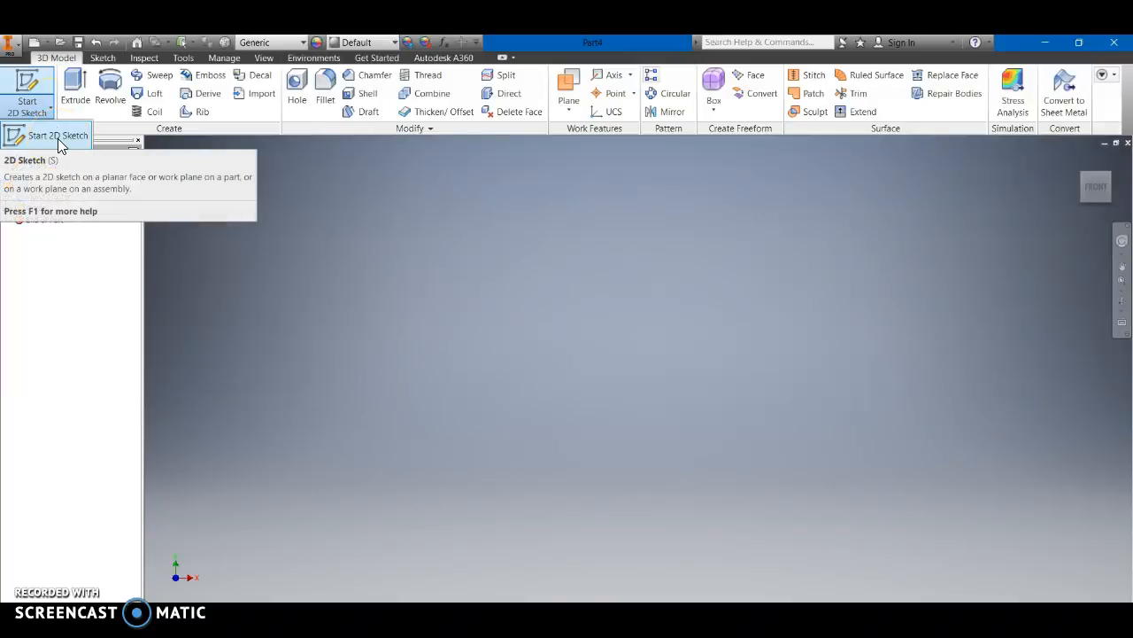
{"action": "left_click", "coordinate": [57, 139]}
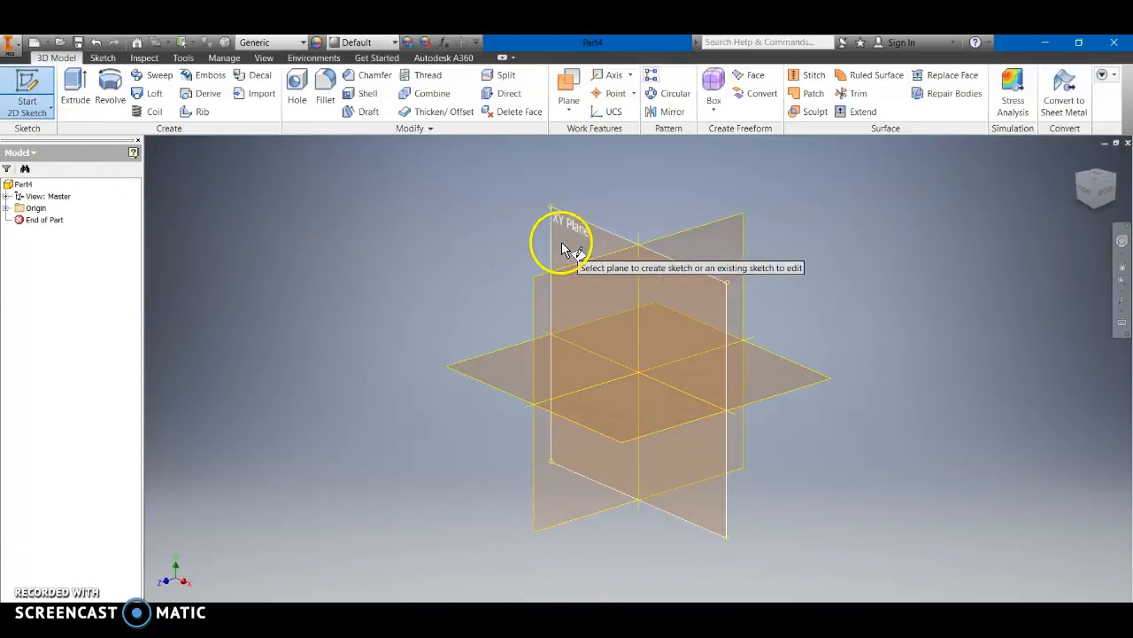
{"action": "left_click", "coordinate": [567, 236]}
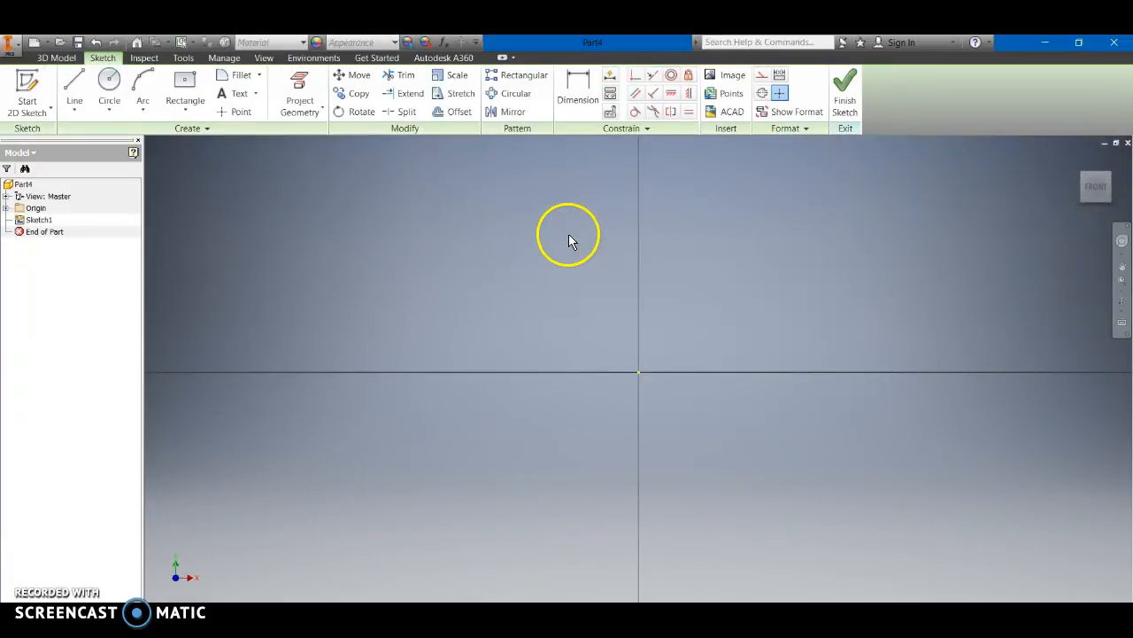
Step: Sketch a two-point center rectangle about 2.8 in wide and 1.05 in high, centered on the origin
{"action": "left_click", "coordinate": [1108, 180]}
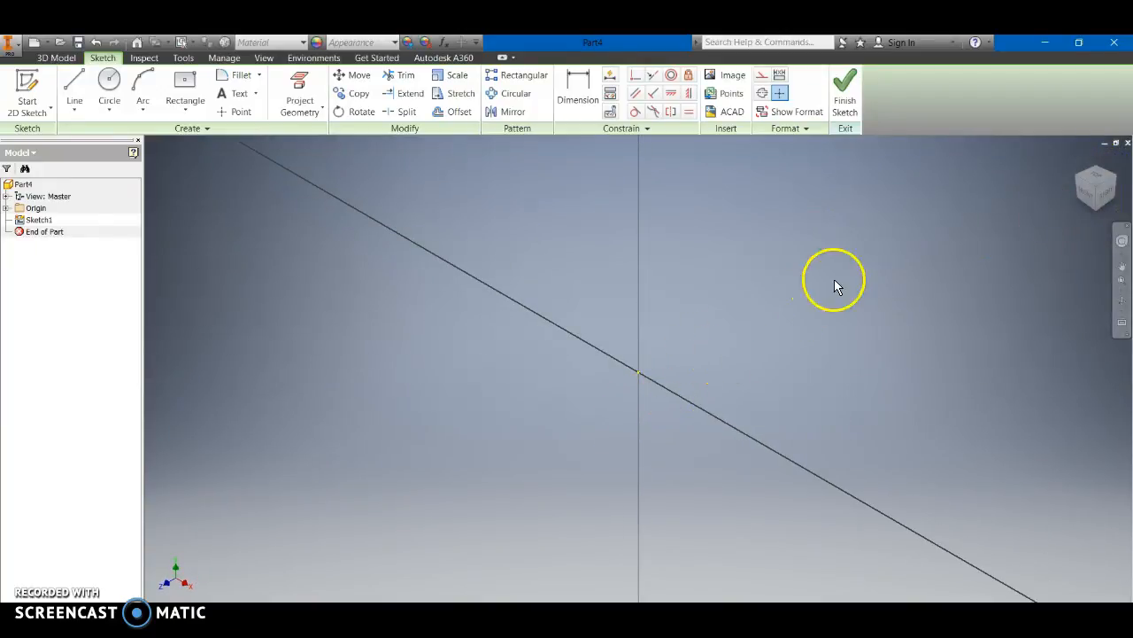
{"action": "left_click", "coordinate": [1085, 205]}
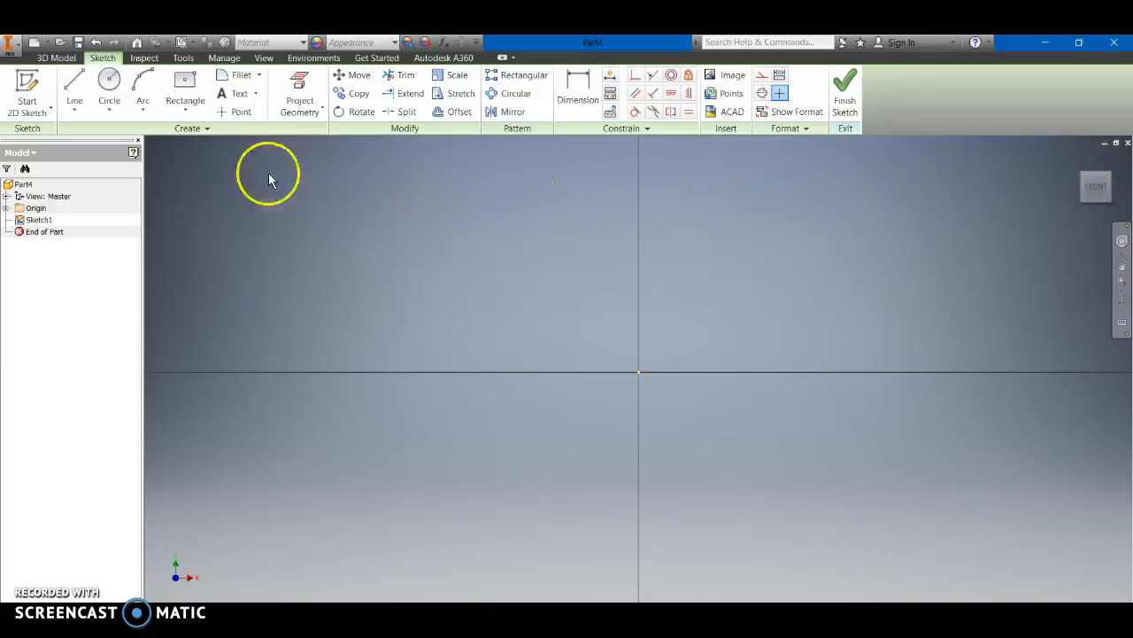
{"action": "left_click", "coordinate": [188, 109]}
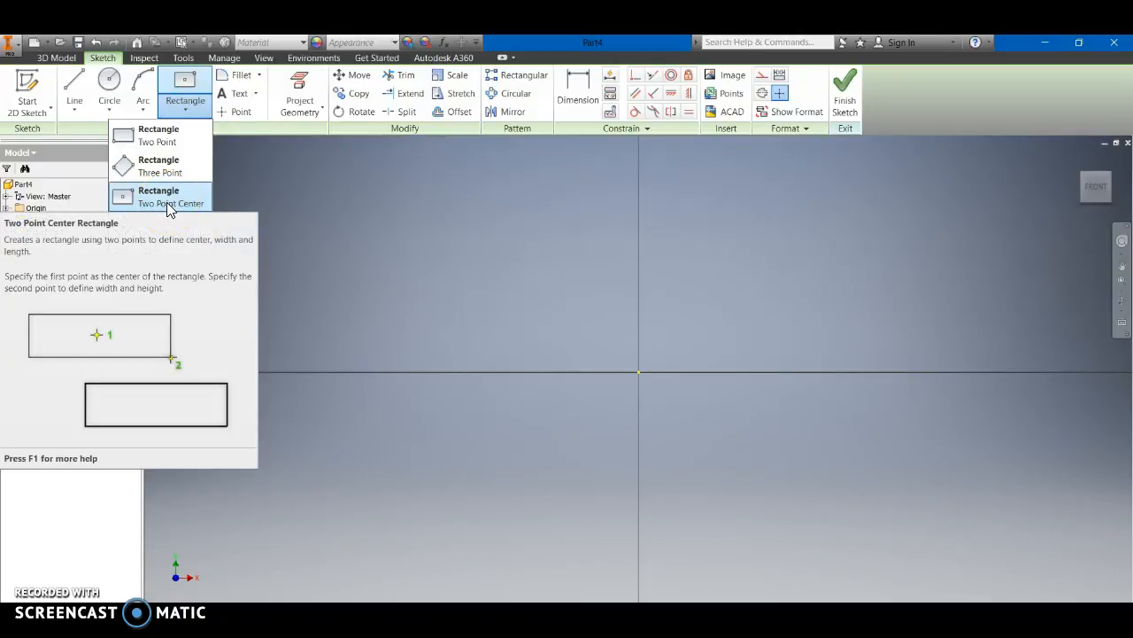
{"action": "left_click", "coordinate": [168, 202]}
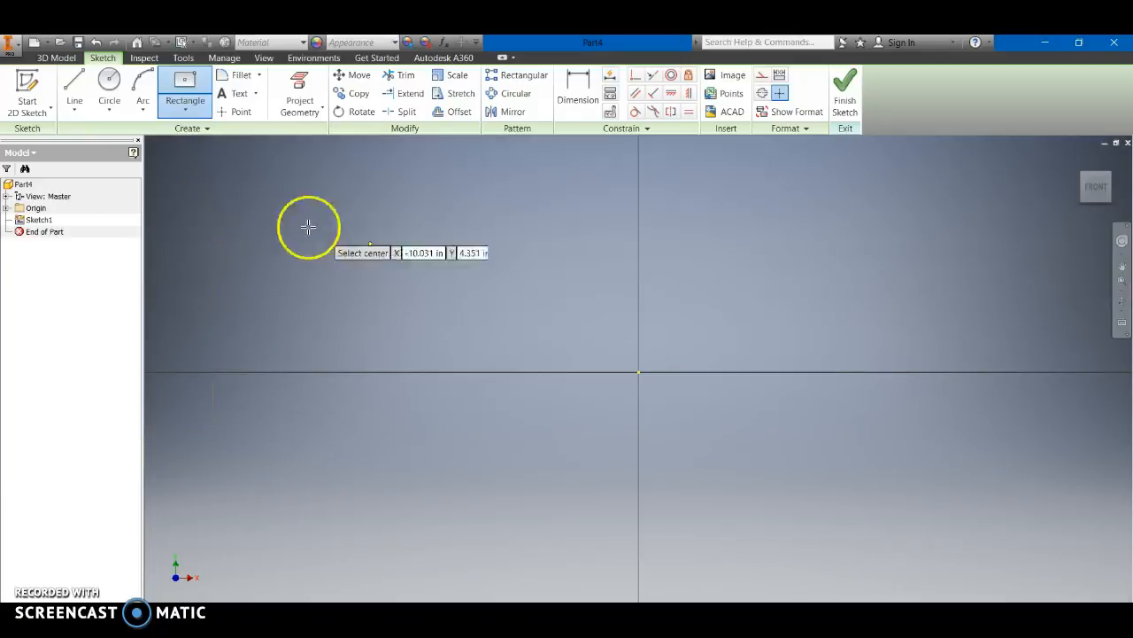
{"action": "left_click", "coordinate": [638, 369]}
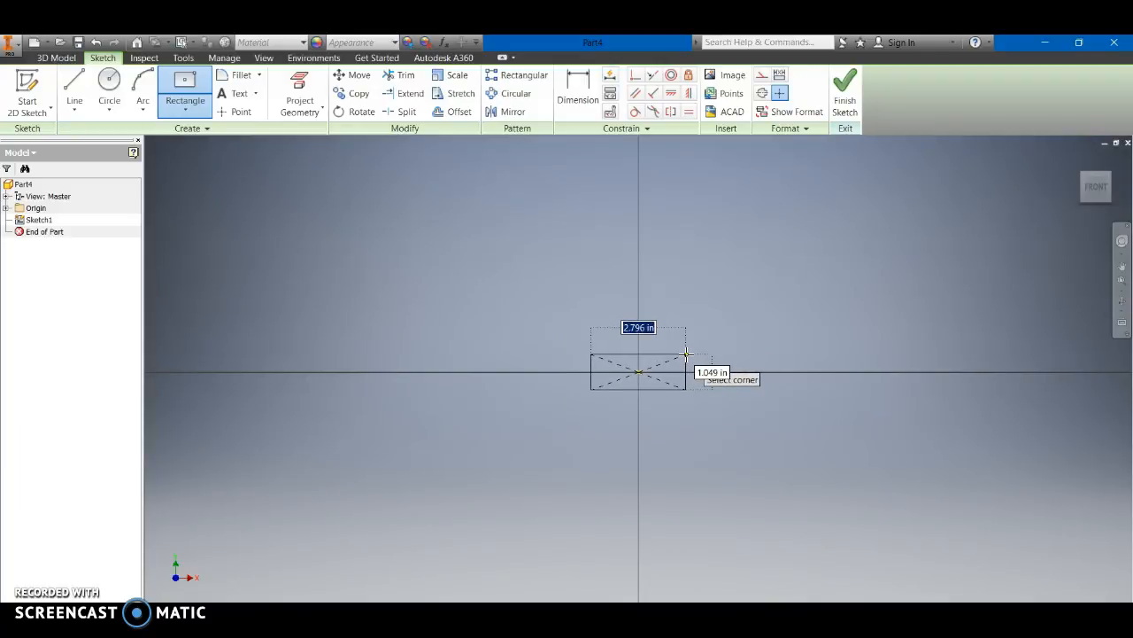
{"action": "left_click", "coordinate": [687, 354]}
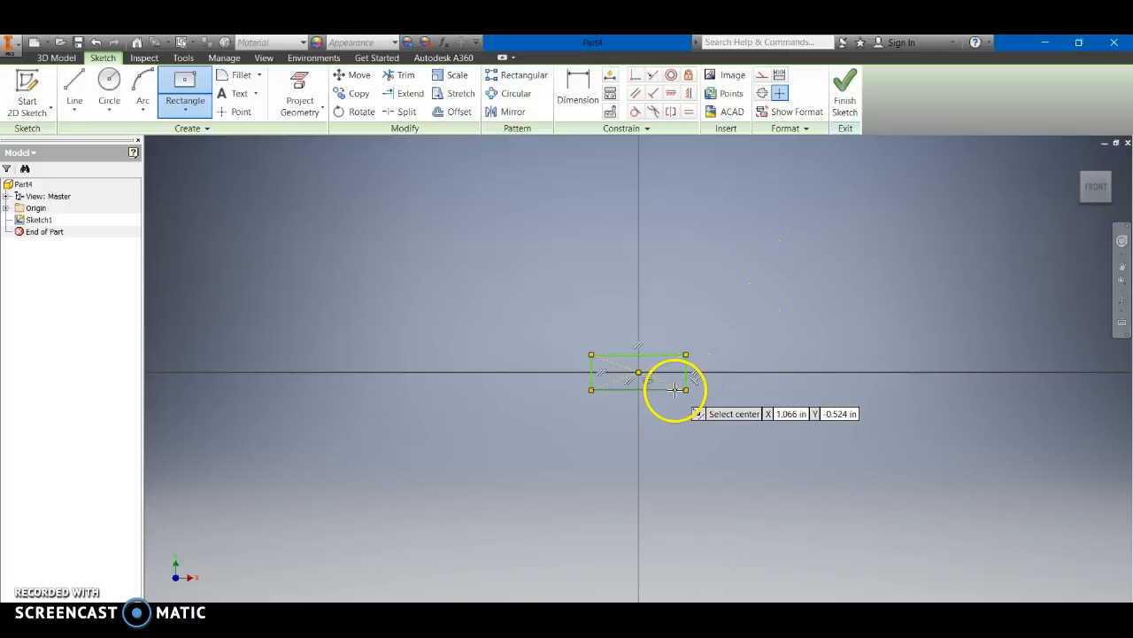
Step: Dimension the rectangle's vertical side and set its height to .75 in
{"action": "scroll", "coordinate": [676, 425], "scroll_direction": "up", "scroll_amount": 2}
{"action": "scroll", "coordinate": [647, 381], "scroll_direction": "up", "scroll_amount": 2}
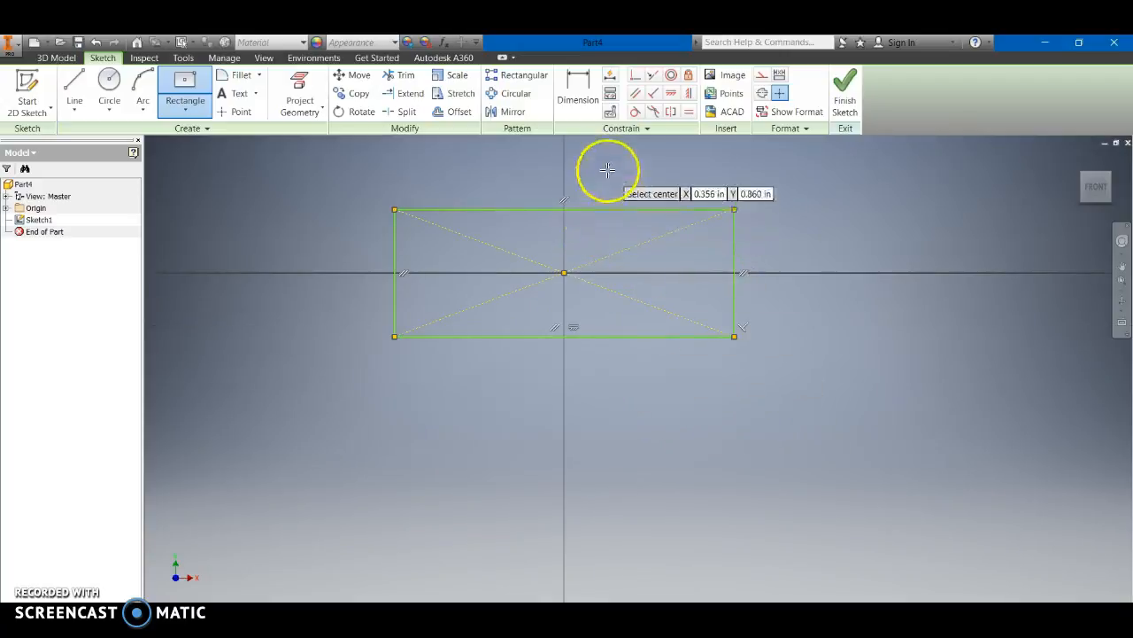
{"action": "left_click", "coordinate": [585, 98]}
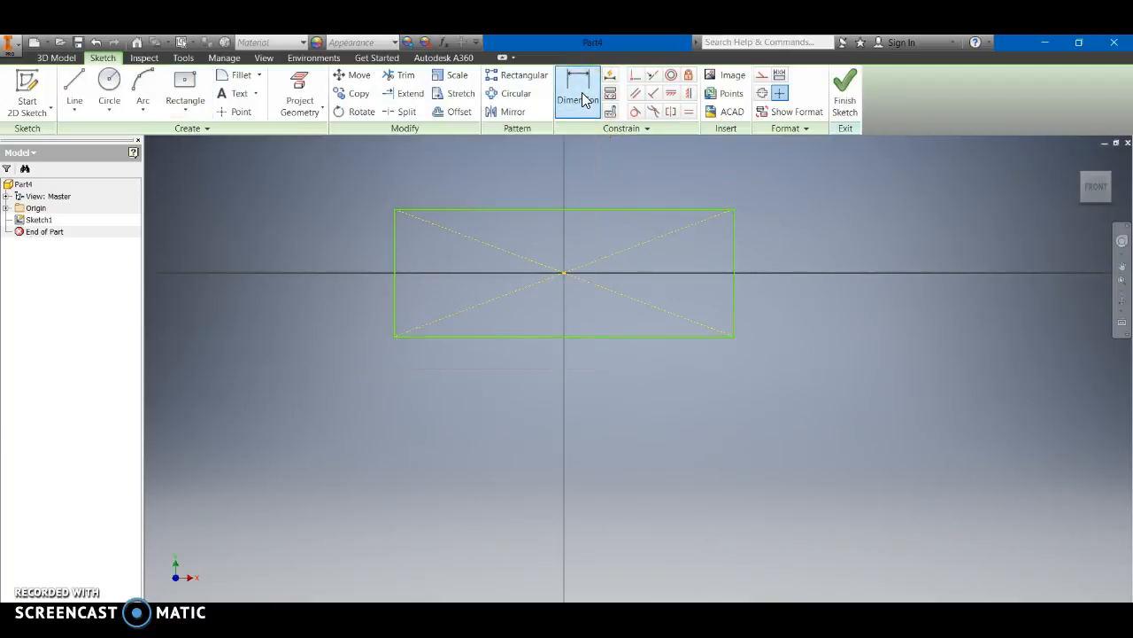
{"action": "left_click", "coordinate": [396, 258]}
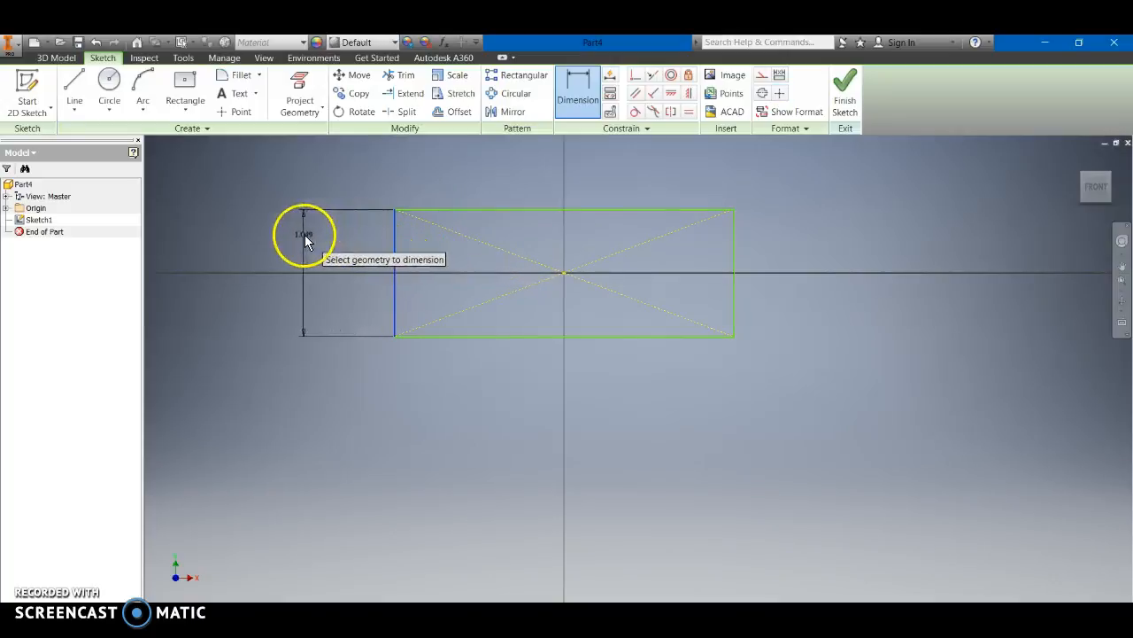
{"action": "left_click", "coordinate": [305, 235]}
{"action": "type", "text": ".75"}
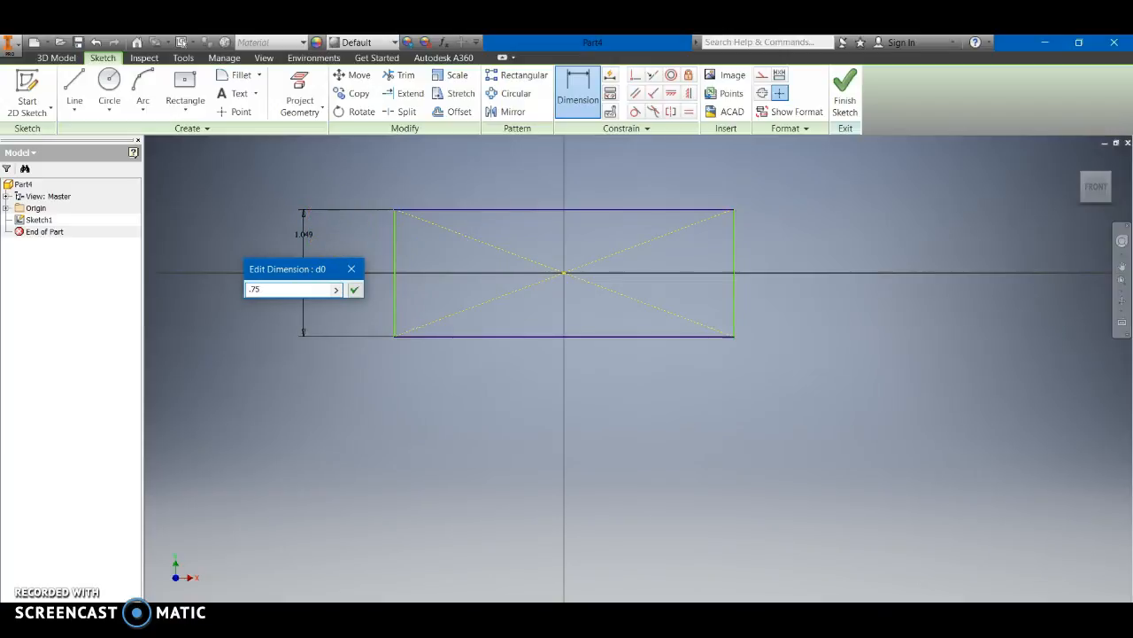
{"action": "key", "text": "Return"}
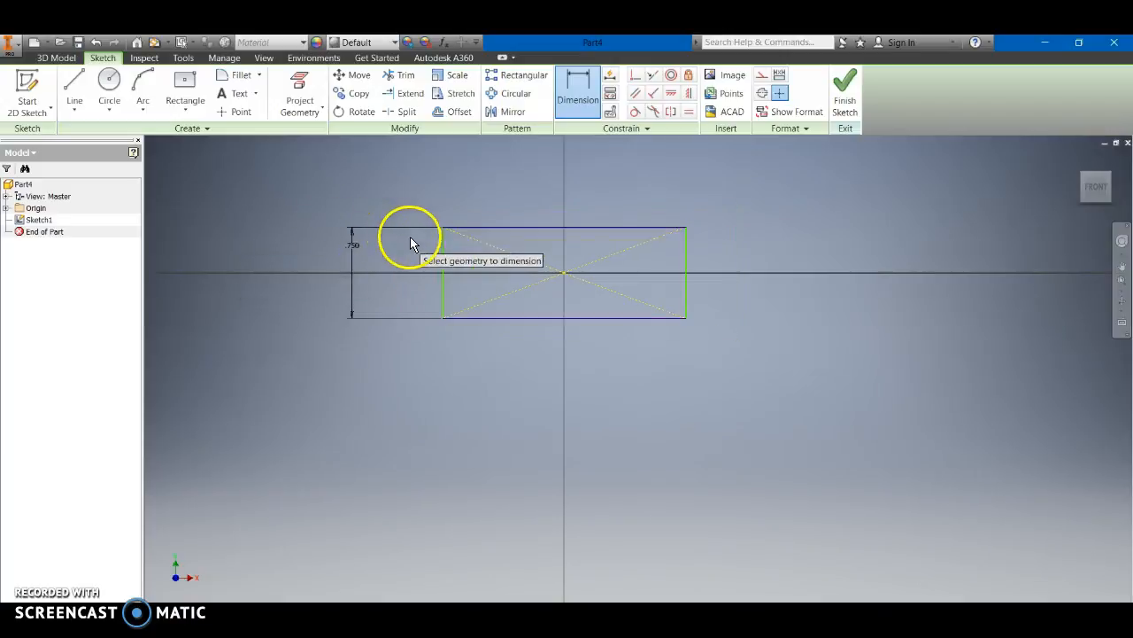
Step: Dimension the rectangle's upper edge and set its width to 2.25 in
{"action": "left_click", "coordinate": [494, 229]}
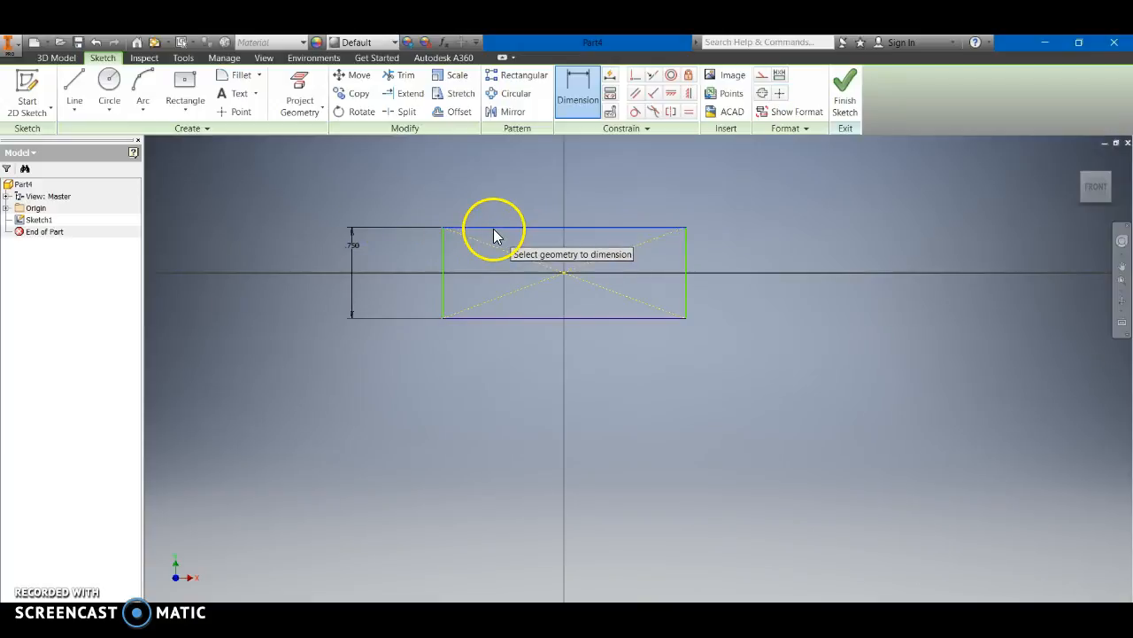
{"action": "left_click", "coordinate": [485, 175]}
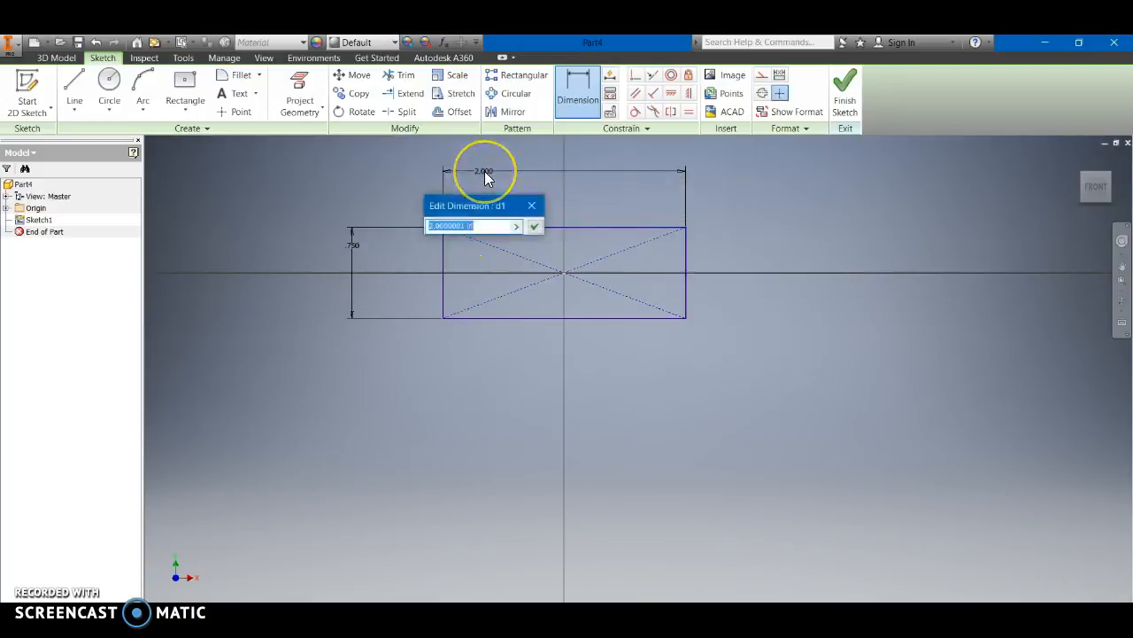
{"action": "type", "text": "2"}
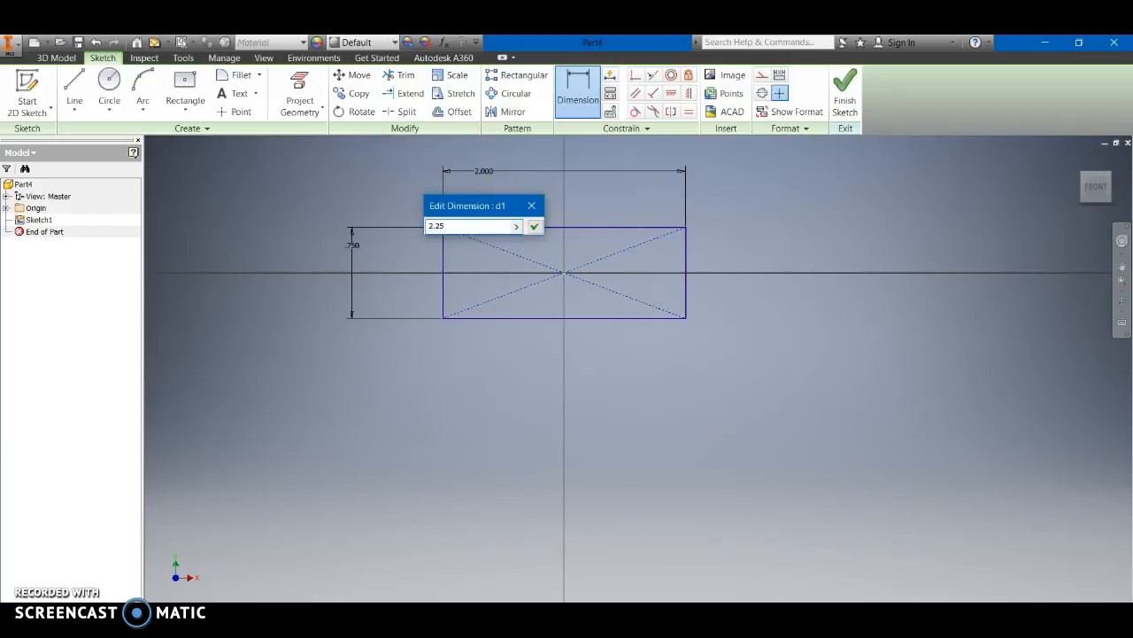
{"action": "type", "text": ".25"}
{"action": "key", "text": "Return"}
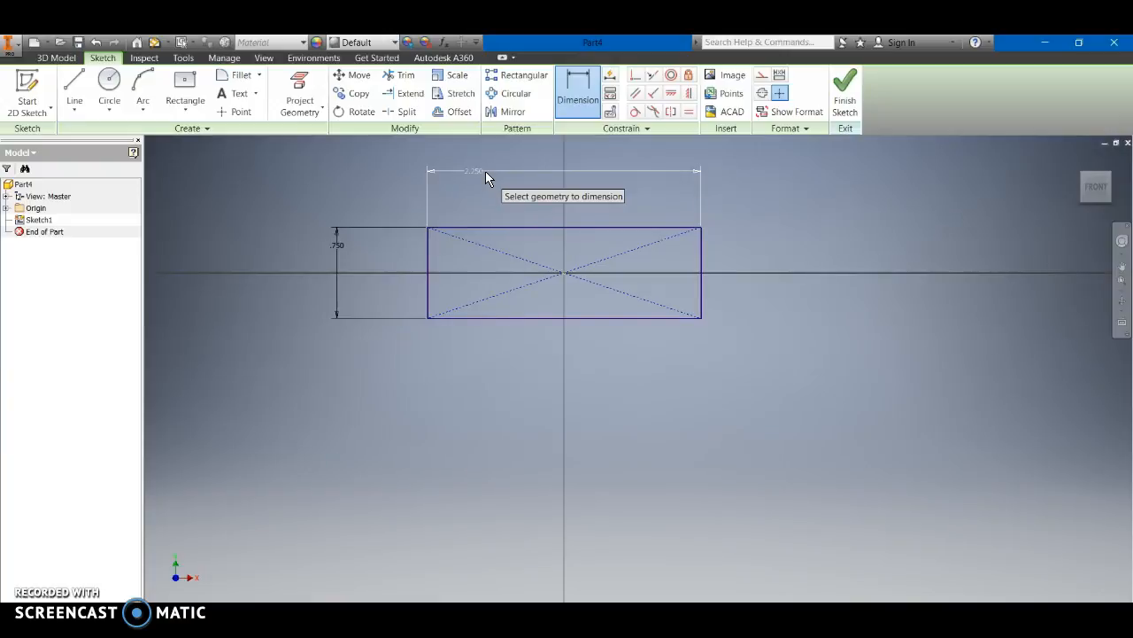
{"action": "left_click", "coordinate": [485, 171]}
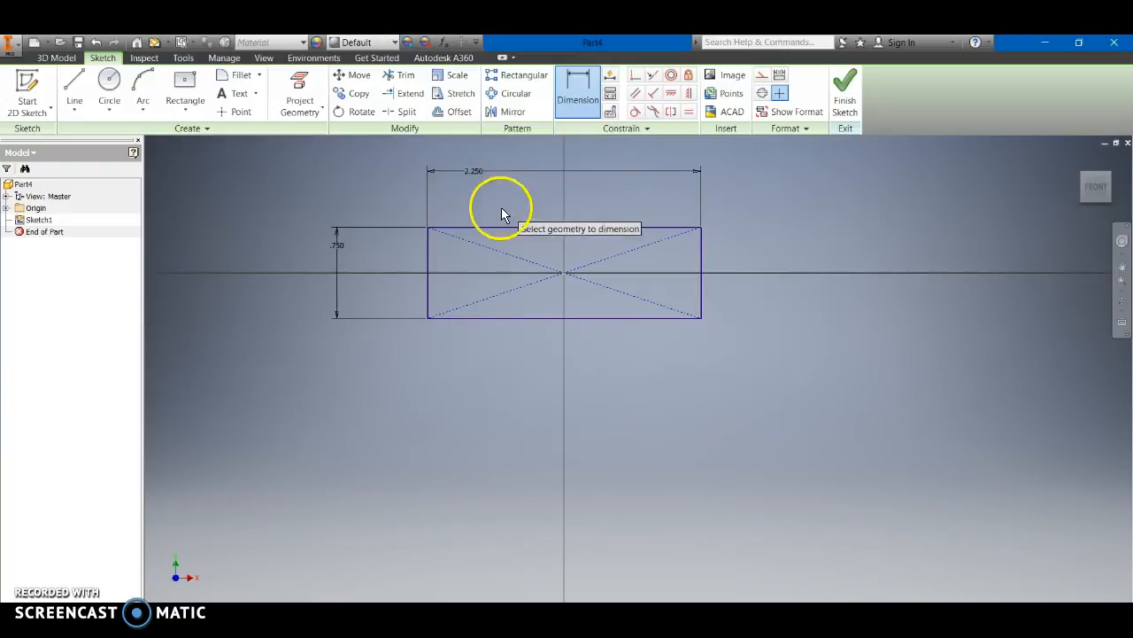
Step: Try to add a second height dimension between the rectangle's upper and lower edges
{"action": "left_click", "coordinate": [513, 291]}
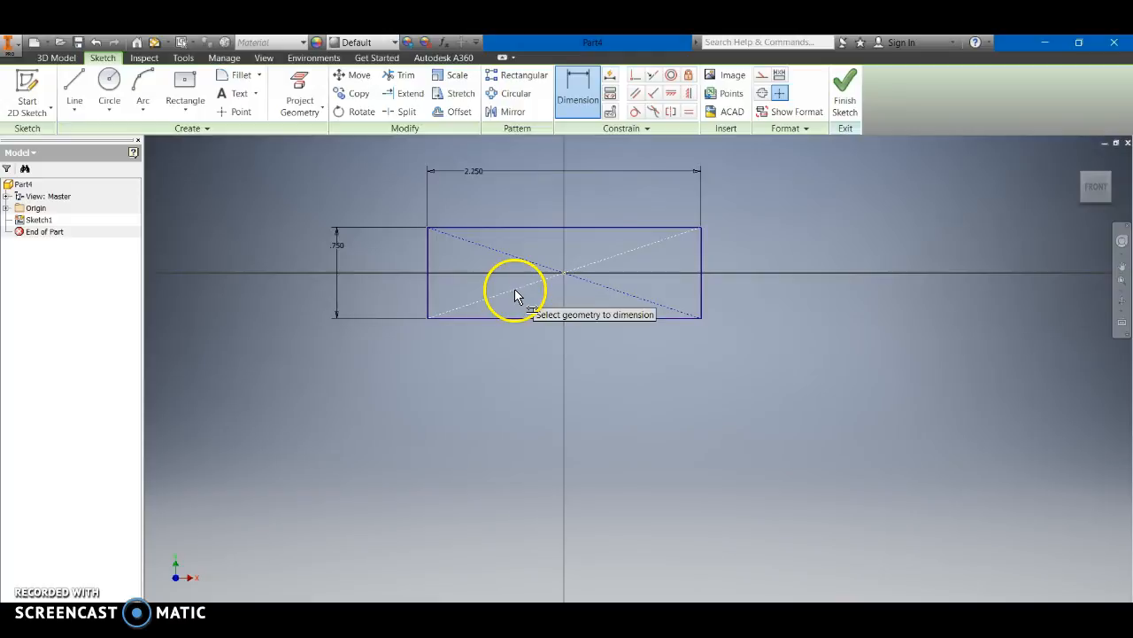
{"action": "left_click", "coordinate": [624, 227]}
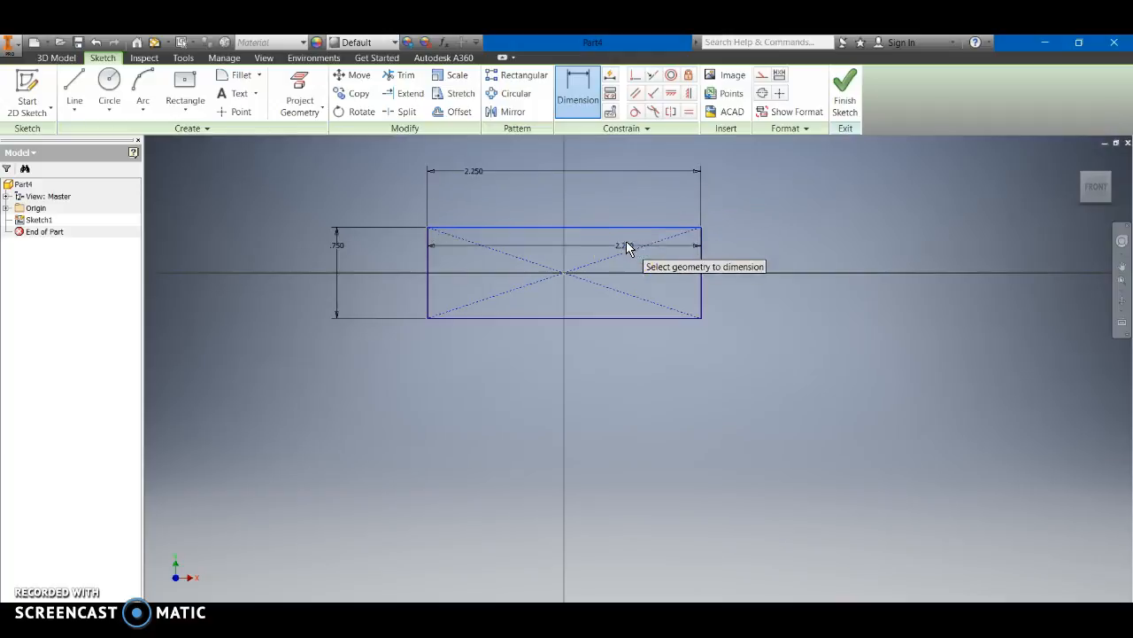
{"action": "left_click", "coordinate": [624, 320]}
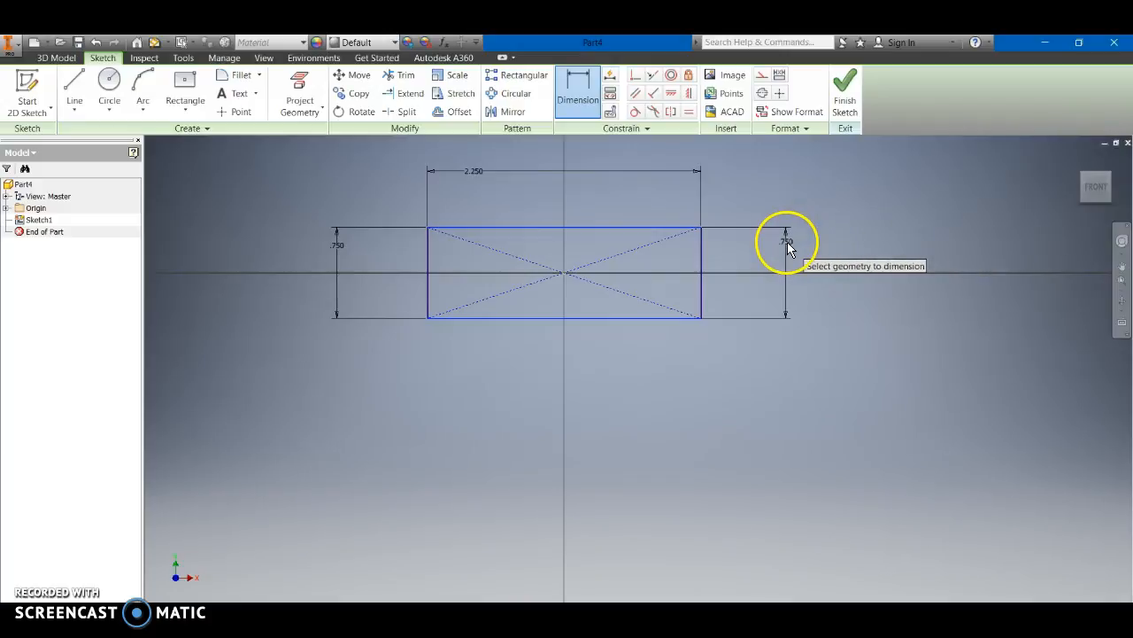
{"action": "left_click", "coordinate": [788, 249]}
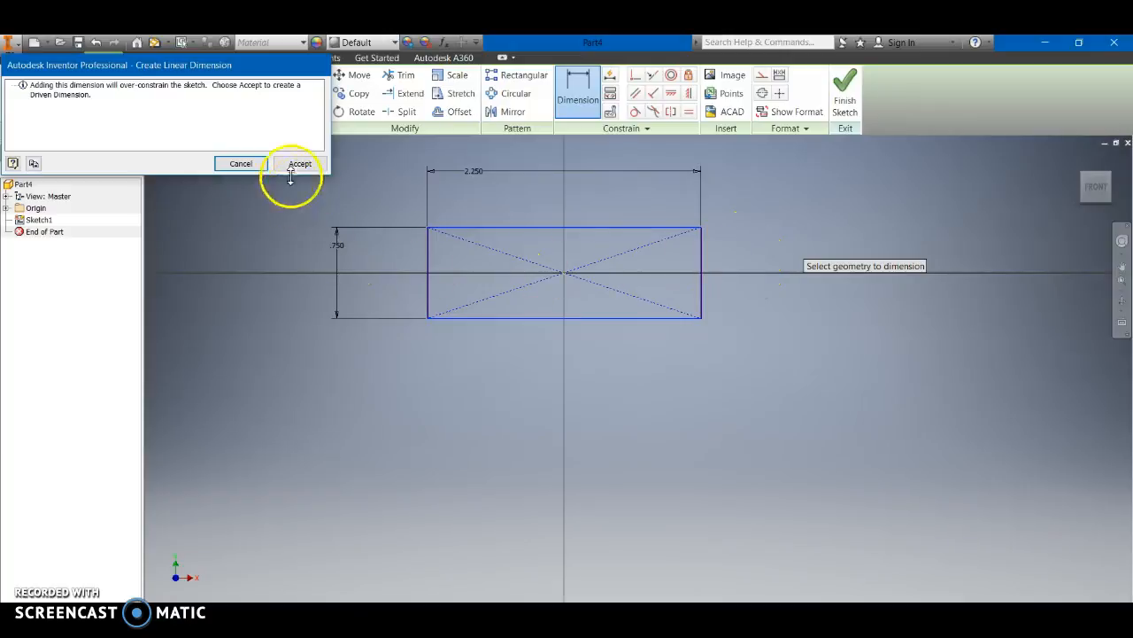
{"action": "left_click", "coordinate": [241, 164]}
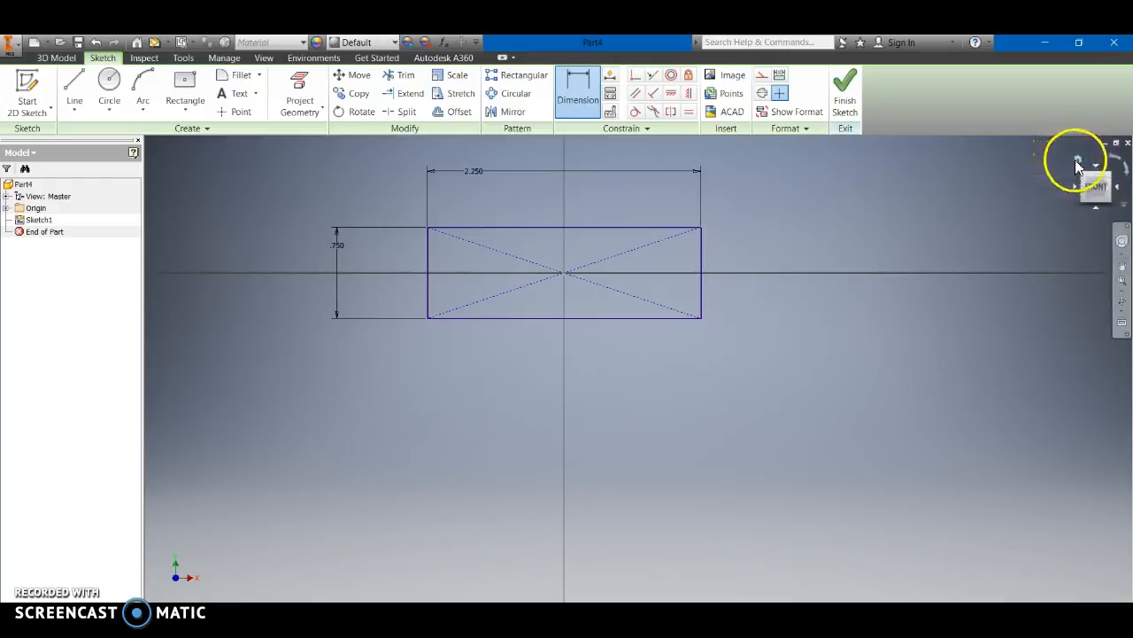
Step: Finish the sketch of the dimensioned rectangle and return to 3D modeling
{"action": "left_click", "coordinate": [1078, 167]}
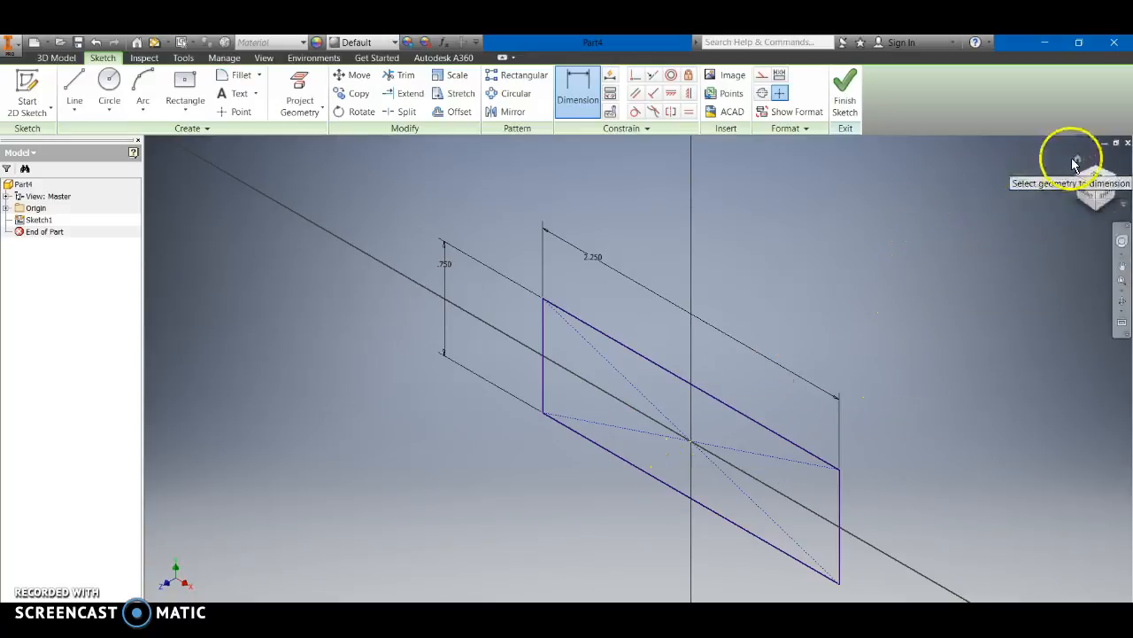
{"action": "left_click", "coordinate": [1090, 195]}
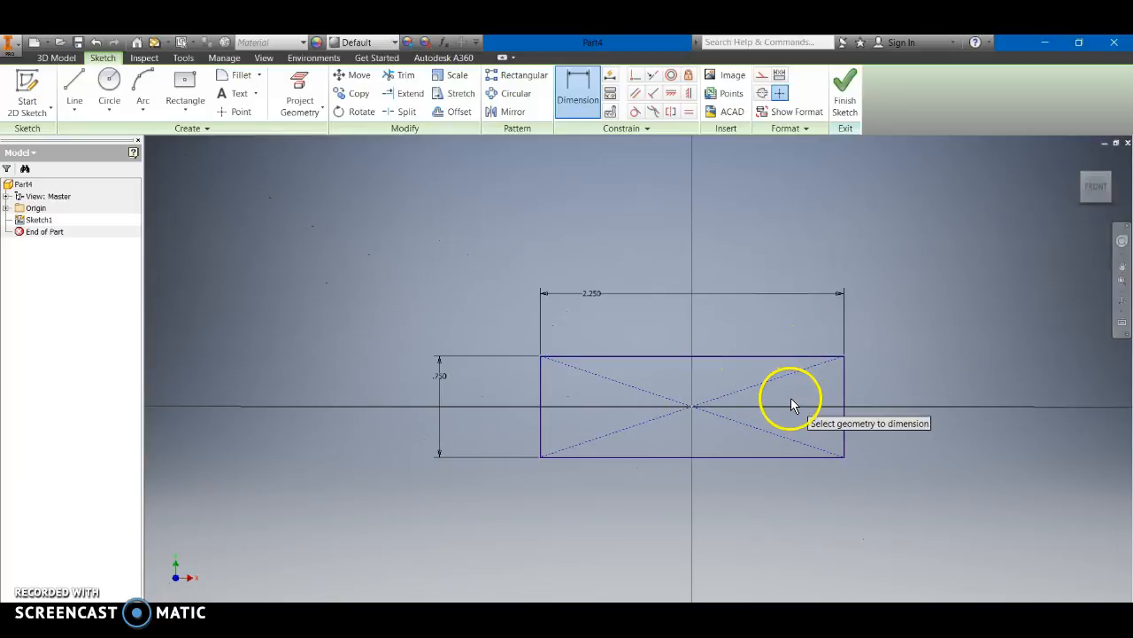
{"action": "left_click", "coordinate": [847, 108]}
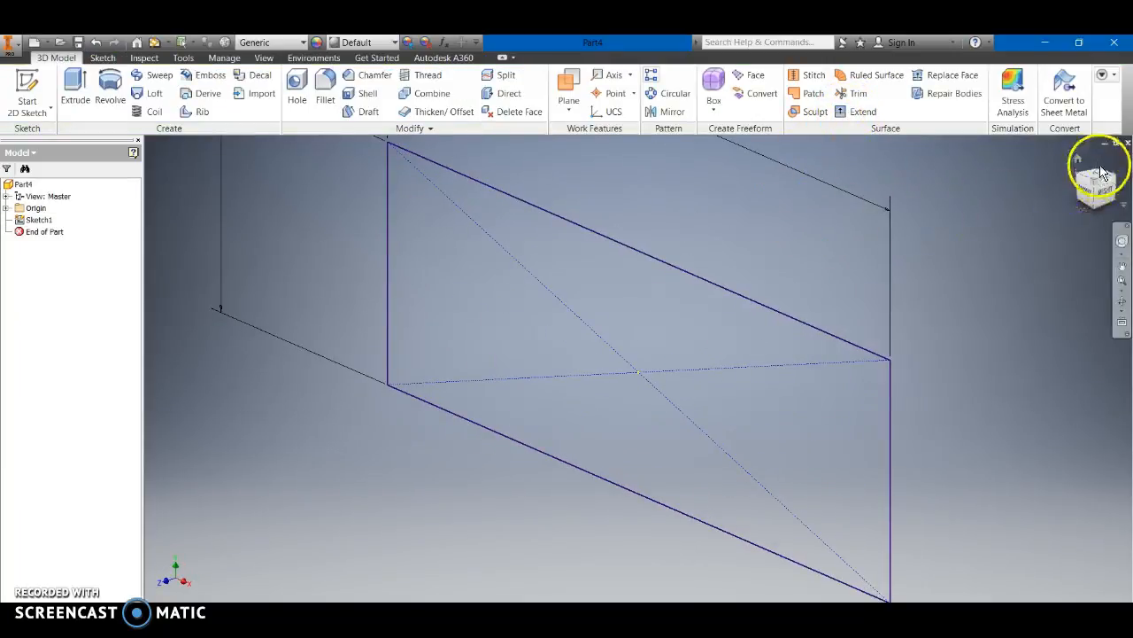
{"action": "left_click", "coordinate": [1079, 159]}
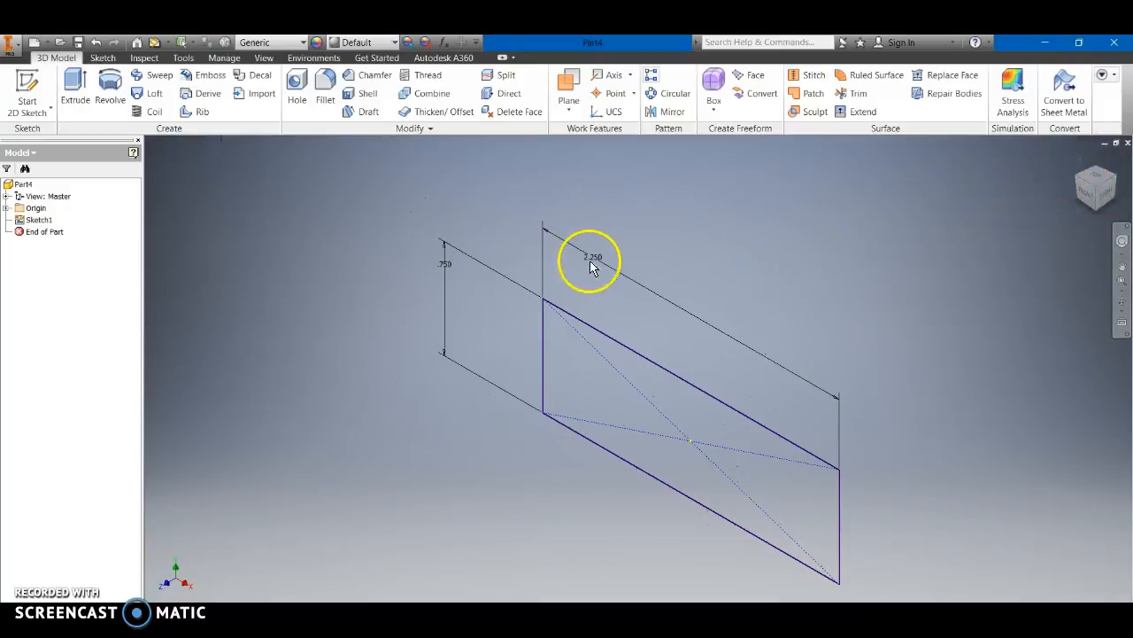
Step: Extrude the dimensioned rectangle 3 in to form a solid block
{"action": "left_click", "coordinate": [76, 99]}
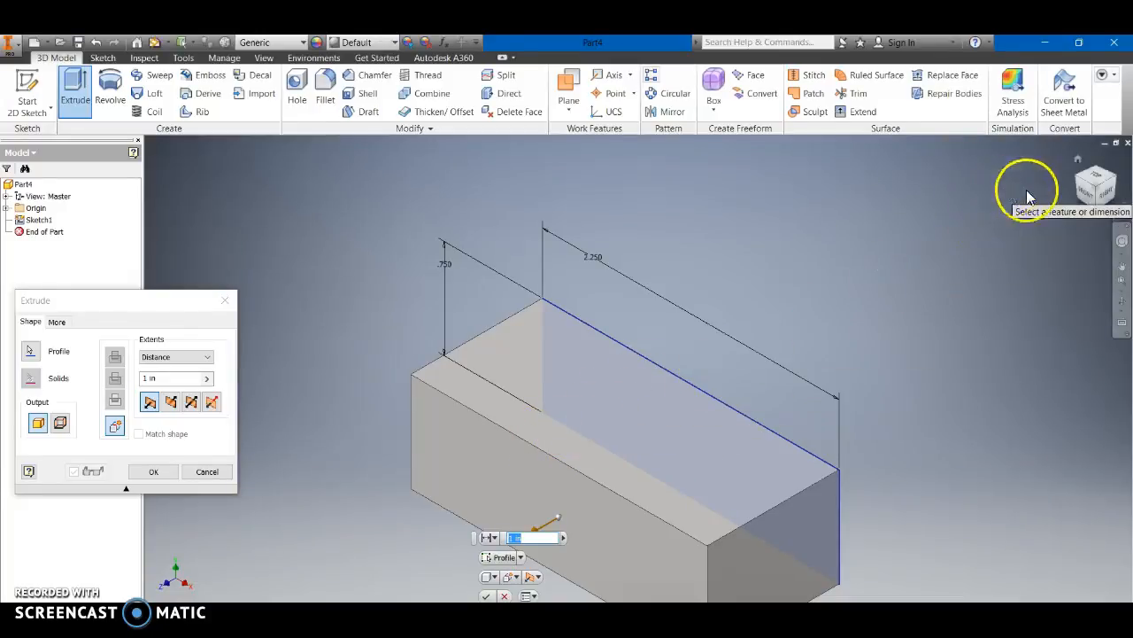
{"action": "left_click", "coordinate": [1092, 204]}
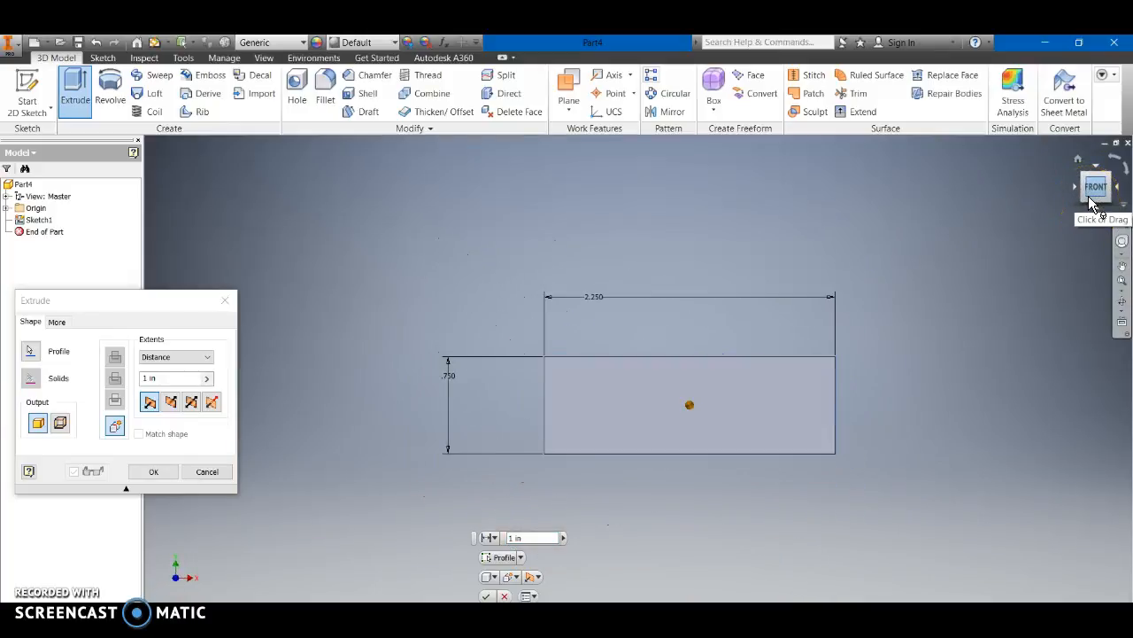
{"action": "left_click", "coordinate": [1090, 177]}
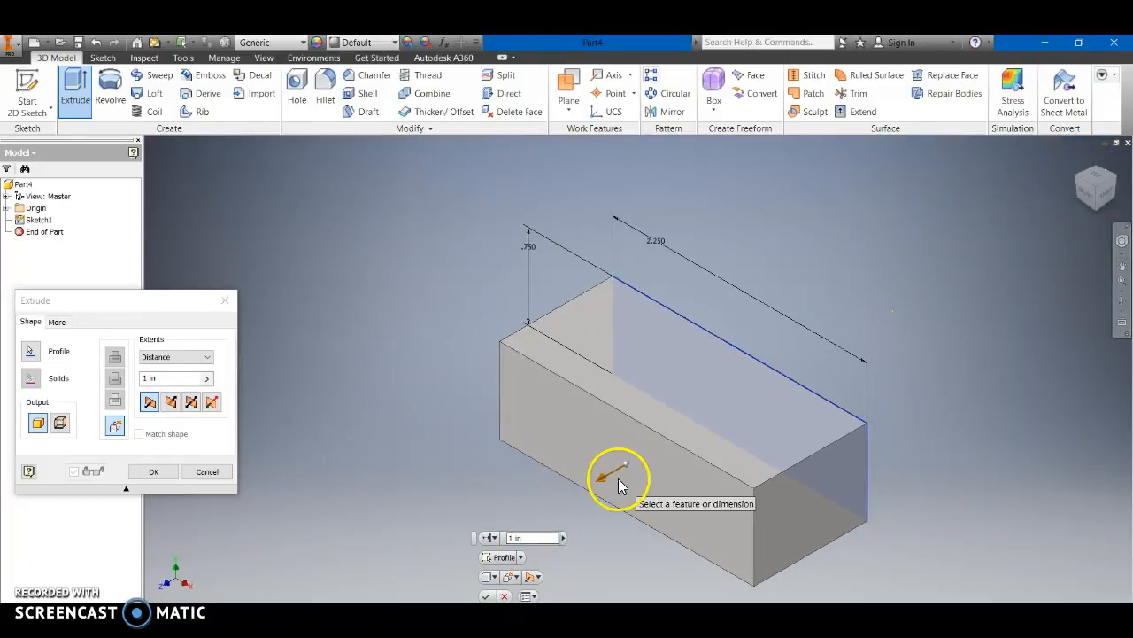
{"action": "left_click_drag", "start_coordinate": [597, 481], "coordinate": [651, 462]}
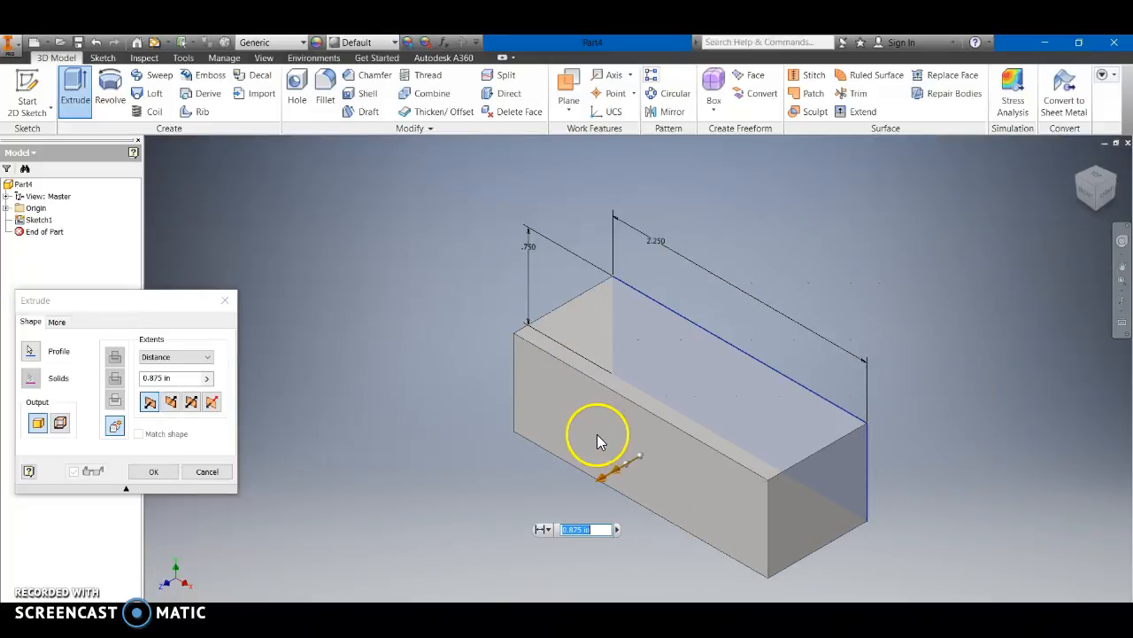
{"action": "mouse_move", "coordinate": [605, 429]}
{"action": "left_mouse_down"}
{"action": "mouse_move", "coordinate": [548, 442]}
{"action": "mouse_move", "coordinate": [617, 430]}
{"action": "left_mouse_up"}
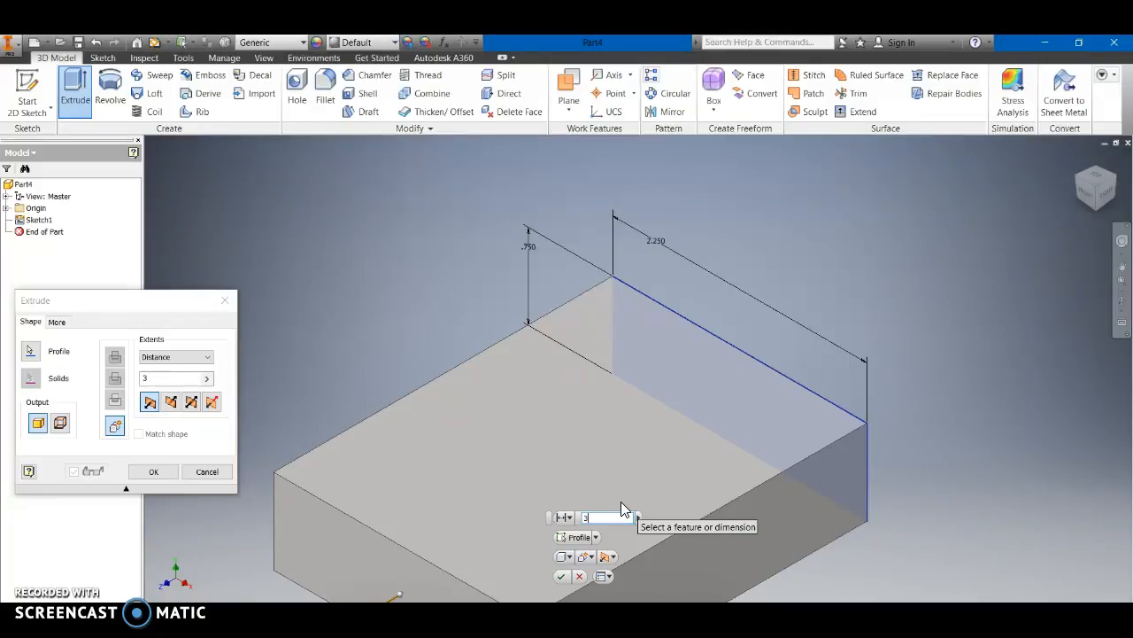
{"action": "key", "text": "Return"}
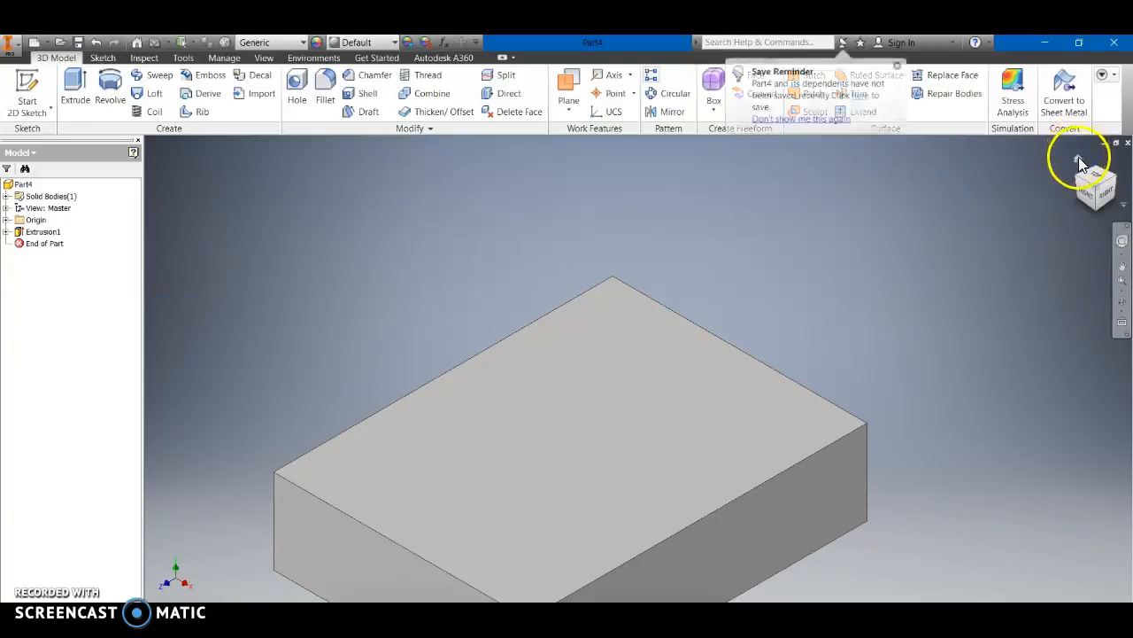
Step: Examine the whole extruded block and compare it with the sample blocks in Part2 and Part3
{"action": "left_click", "coordinate": [1078, 158]}
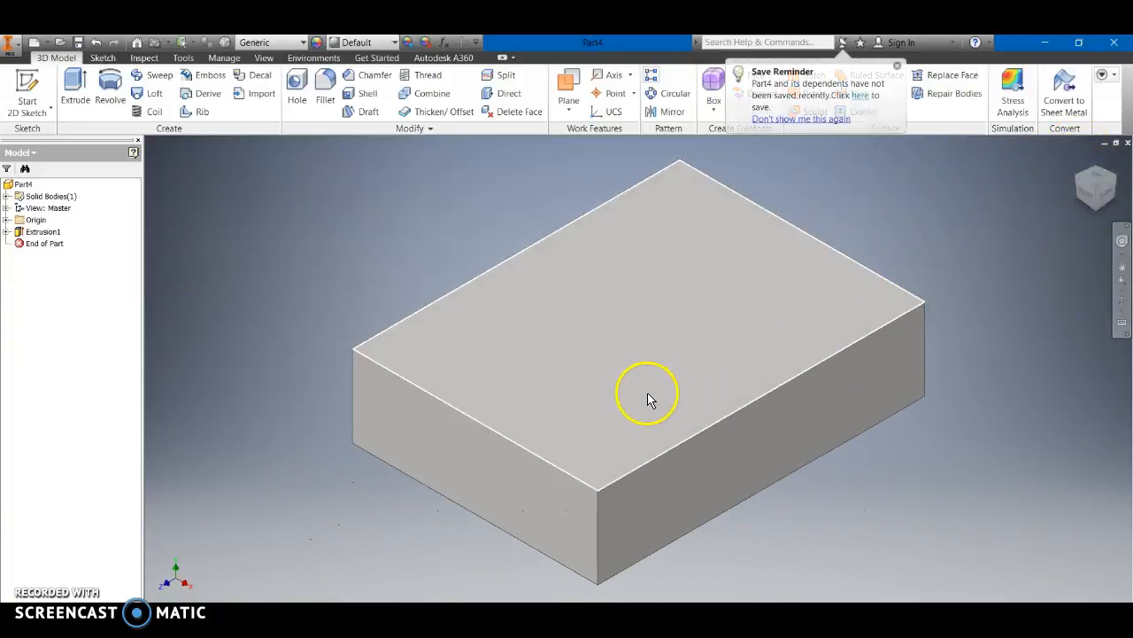
{"action": "scroll", "coordinate": [664, 400], "scroll_direction": "up", "scroll_amount": 4}
{"action": "scroll", "coordinate": [666, 403], "scroll_direction": "down", "scroll_amount": 4}
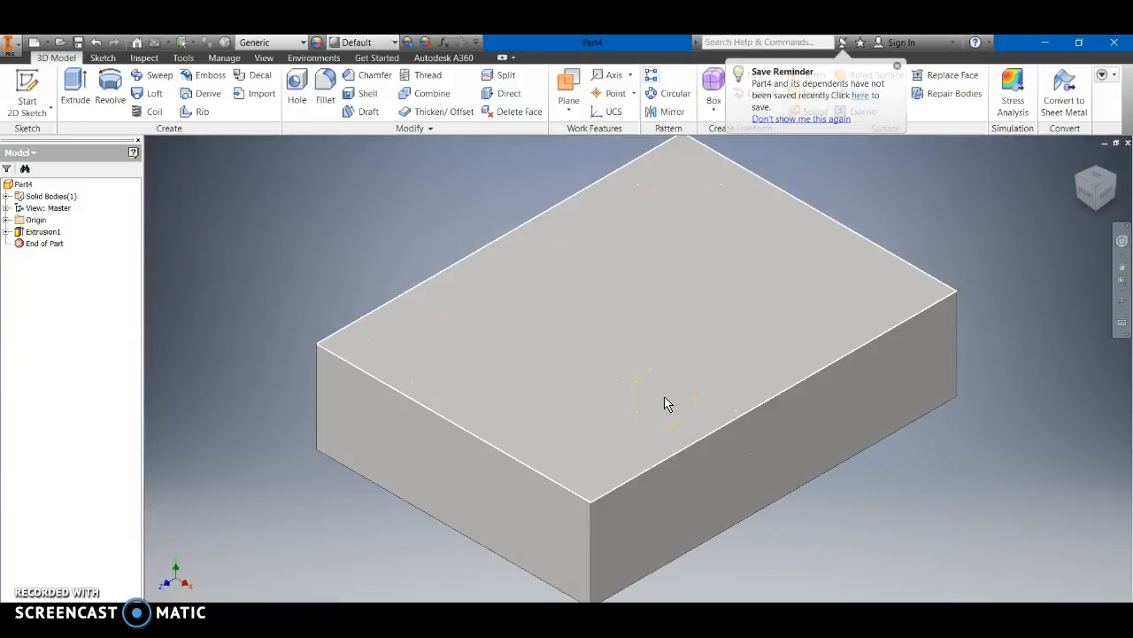
{"action": "scroll", "coordinate": [666, 402], "scroll_direction": "down", "scroll_amount": 4}
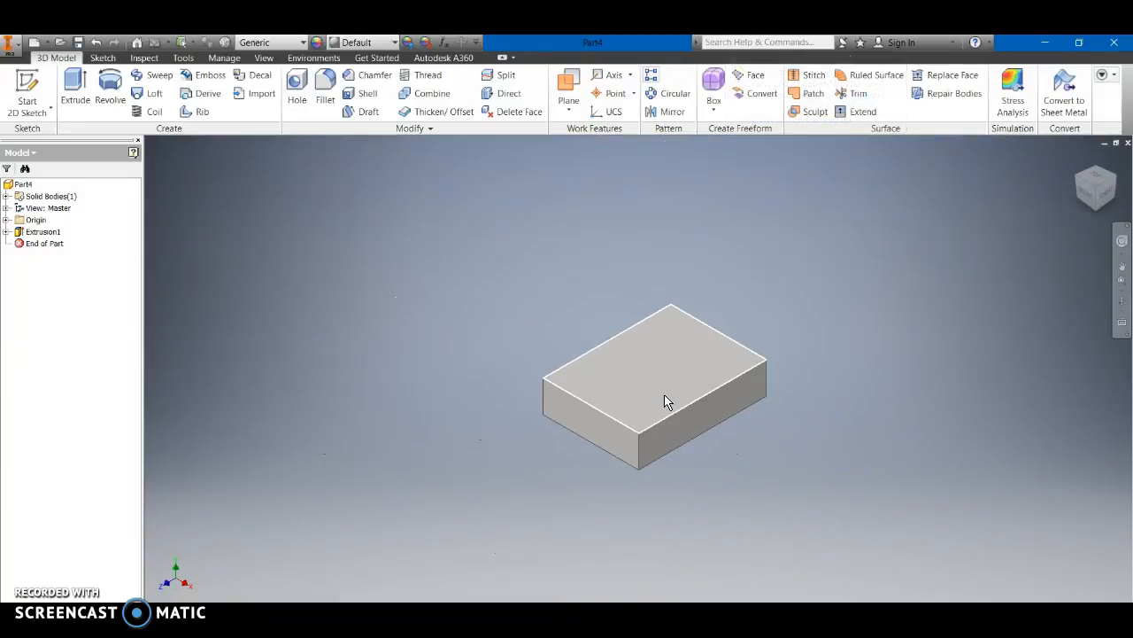
{"action": "scroll", "coordinate": [666, 402], "scroll_direction": "down", "scroll_amount": 2}
{"action": "scroll", "coordinate": [665, 403], "scroll_direction": "up", "scroll_amount": 3}
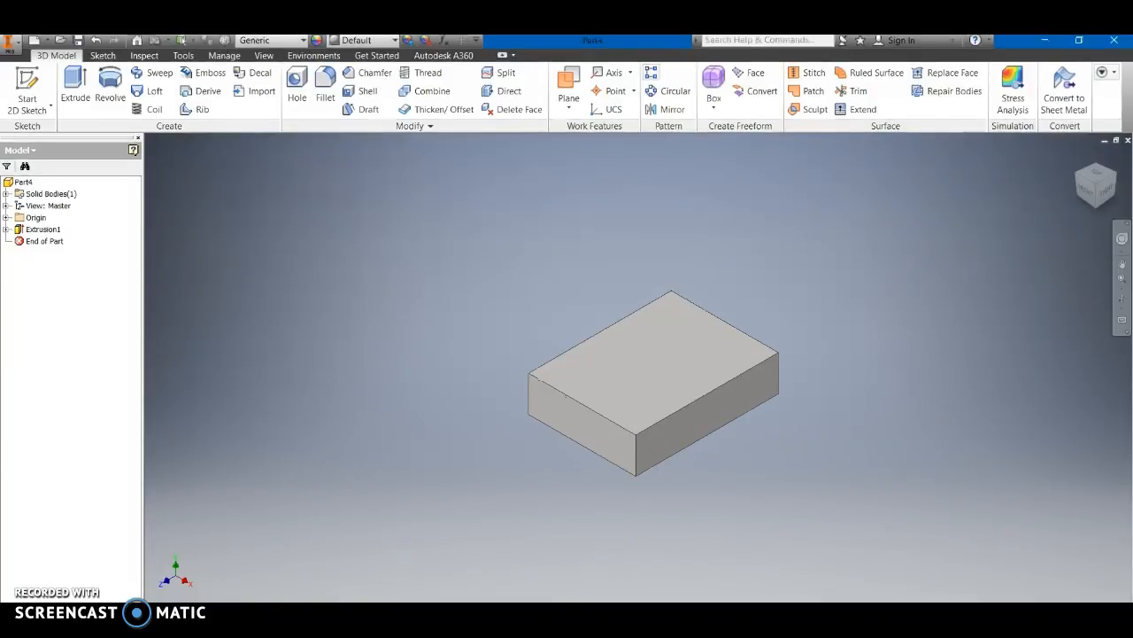
{"action": "left_click", "coordinate": [568, 590]}
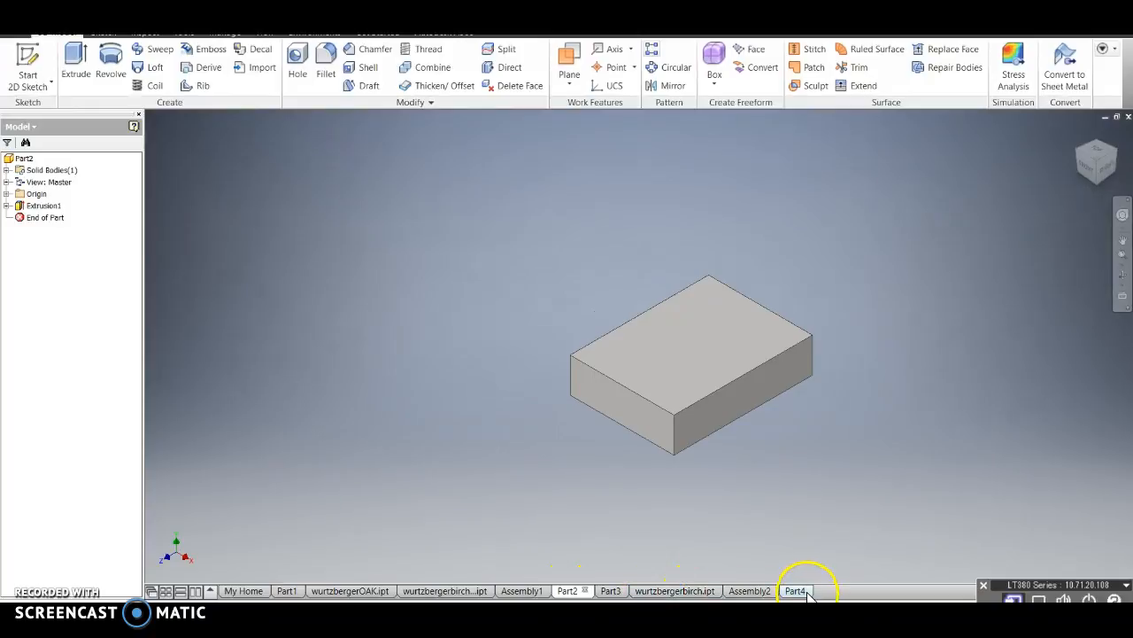
{"action": "mouse_move", "coordinate": [808, 598]}
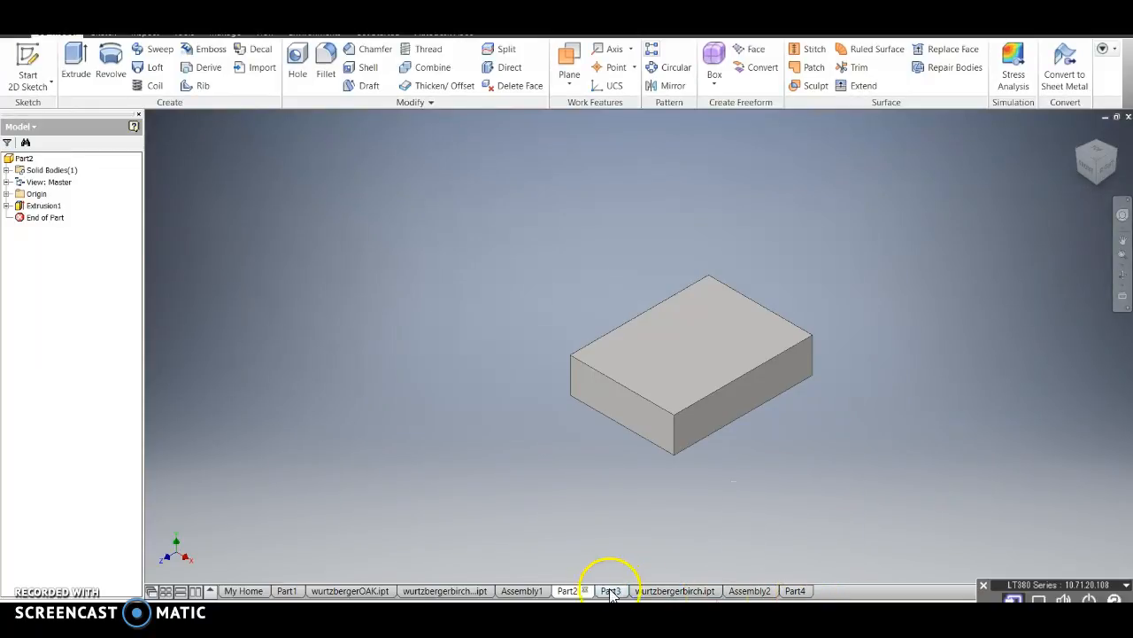
{"action": "mouse_move", "coordinate": [580, 596]}
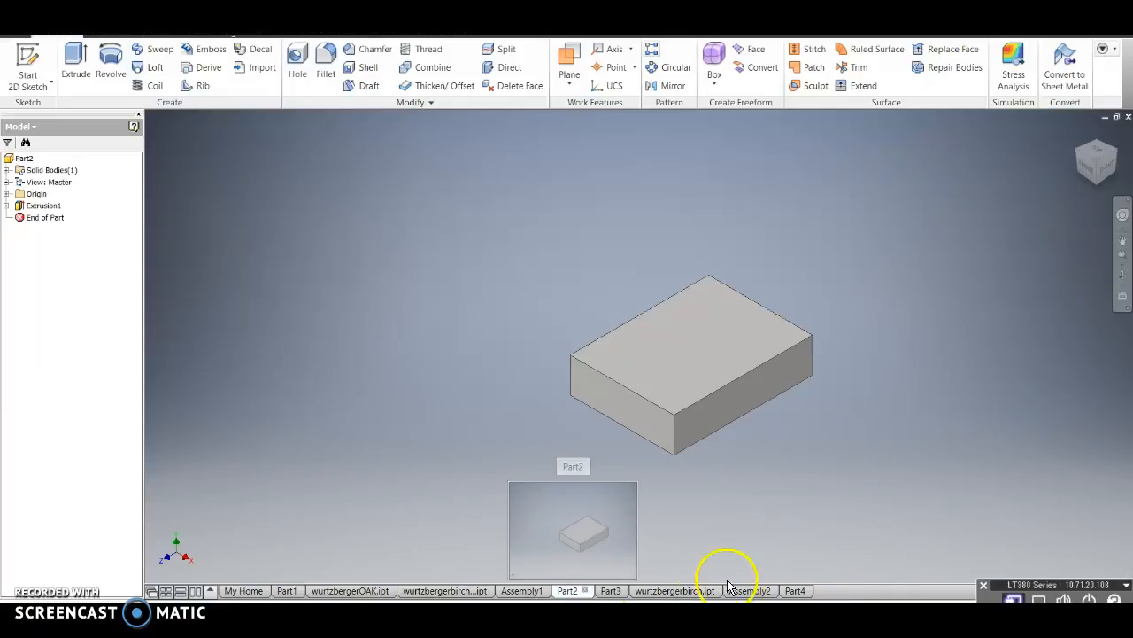
{"action": "left_click", "coordinate": [802, 592]}
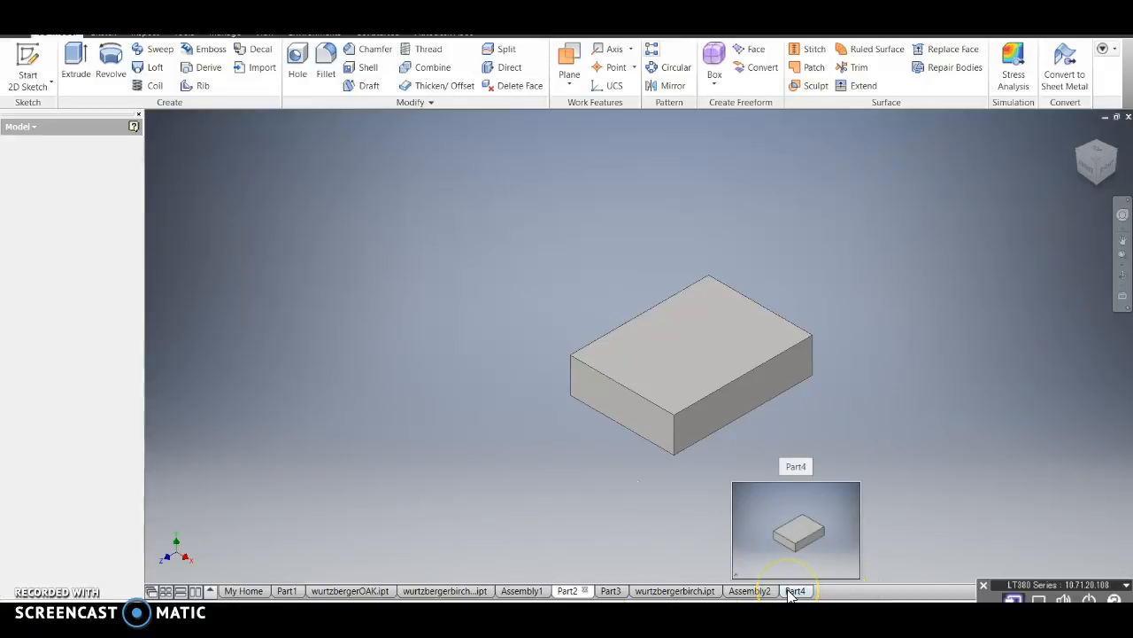
{"action": "left_click", "coordinate": [601, 591]}
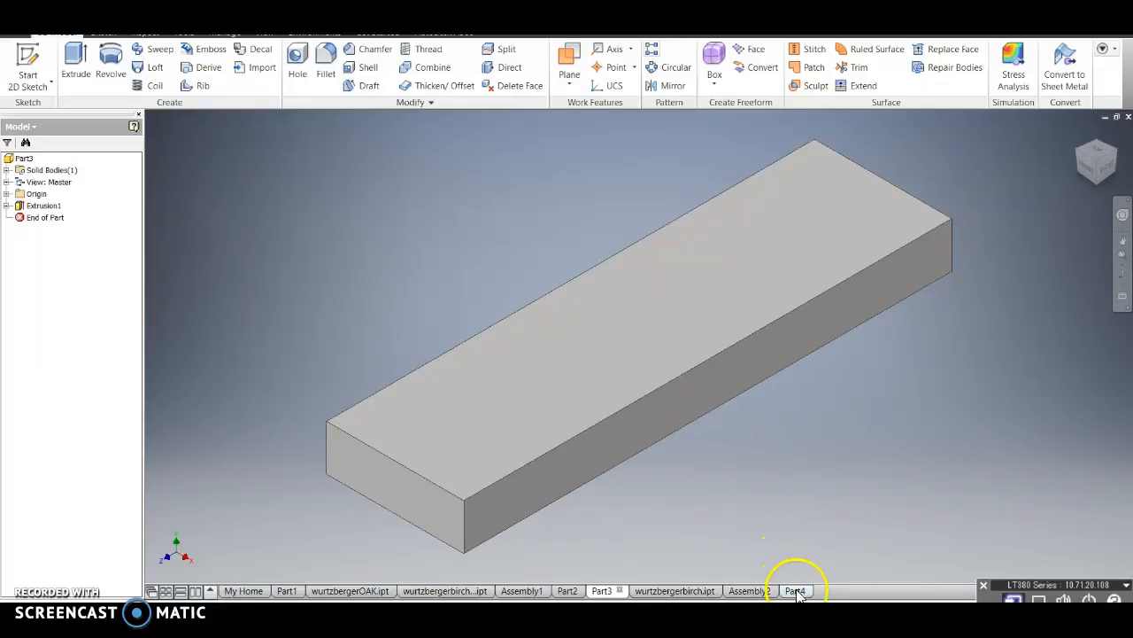
{"action": "mouse_move", "coordinate": [802, 596]}
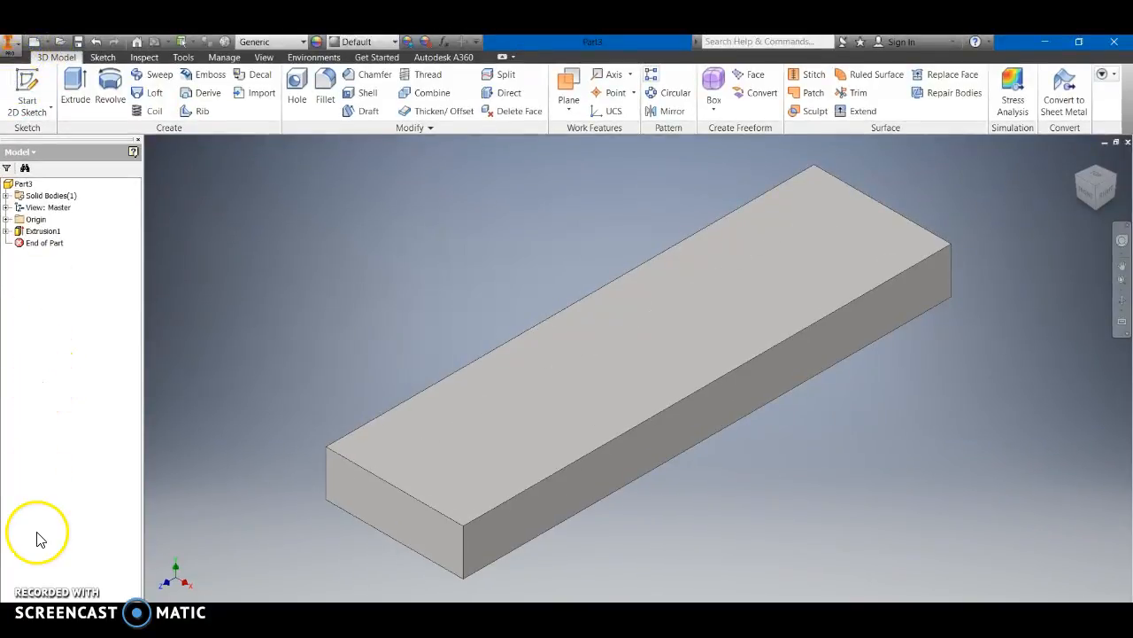
{"action": "left_click", "coordinate": [12, 42]}
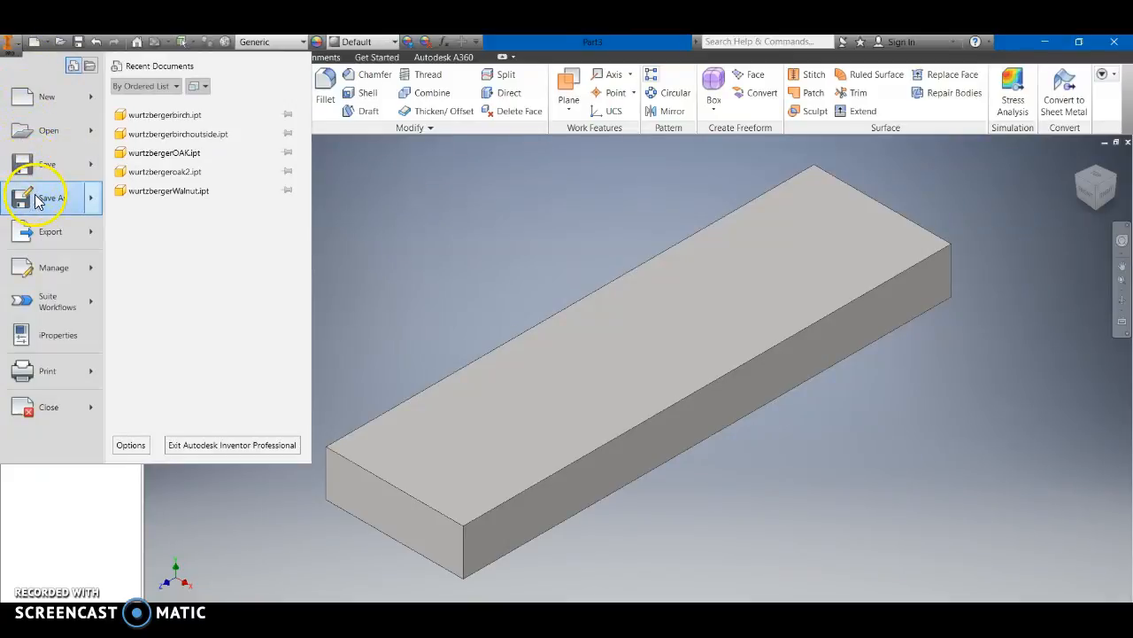
{"action": "mouse_move", "coordinate": [35, 196]}
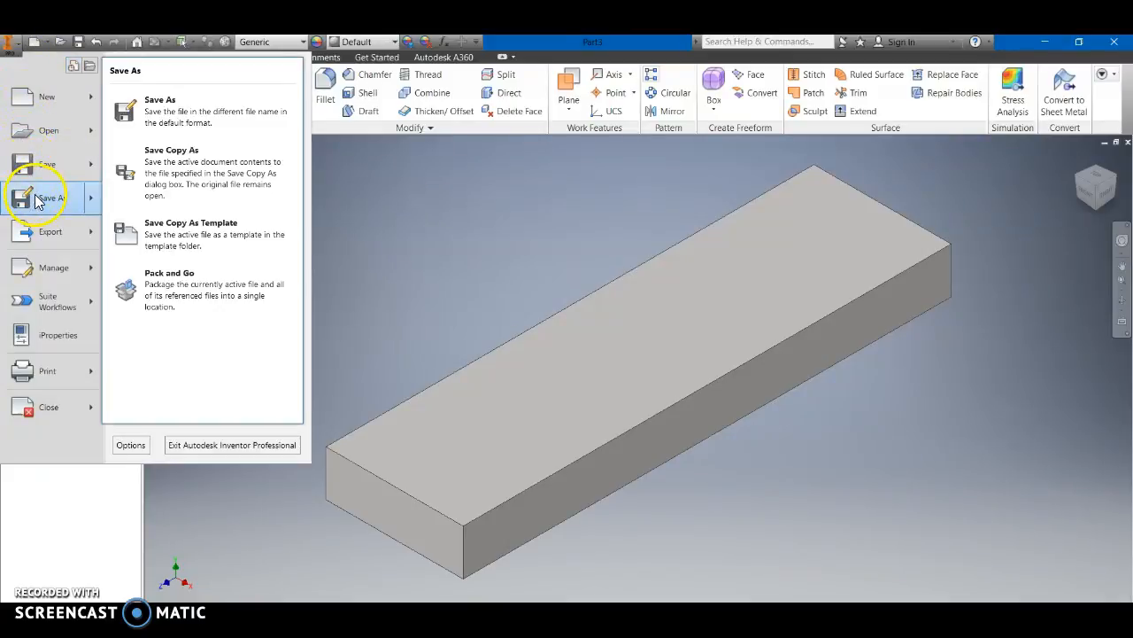
{"action": "left_click", "coordinate": [161, 131]}
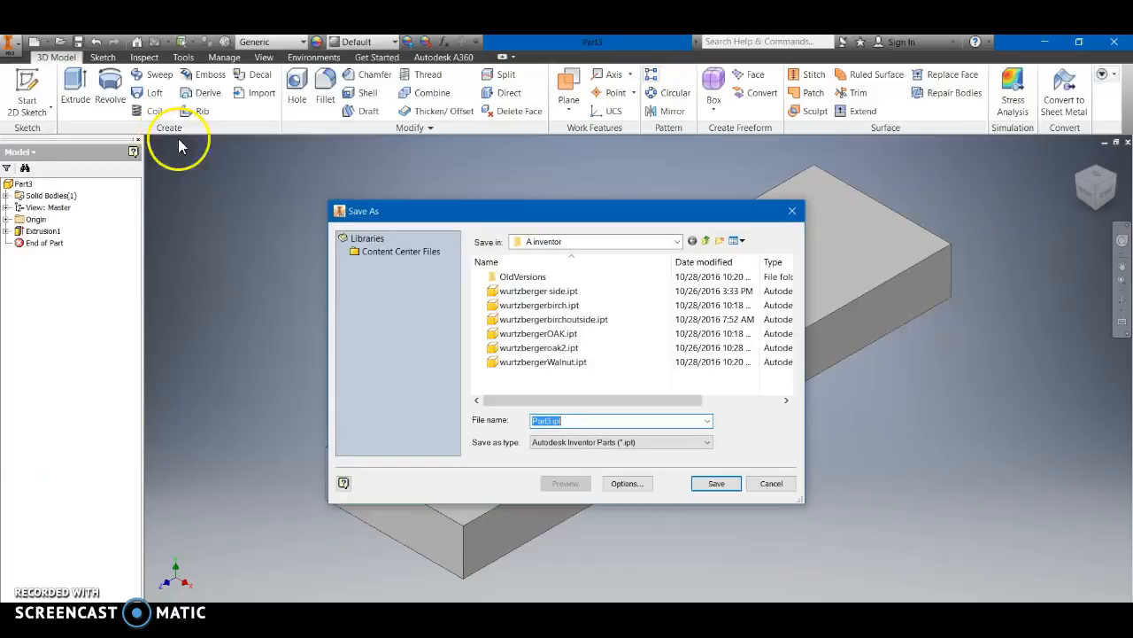
{"action": "left_click", "coordinate": [676, 242]}
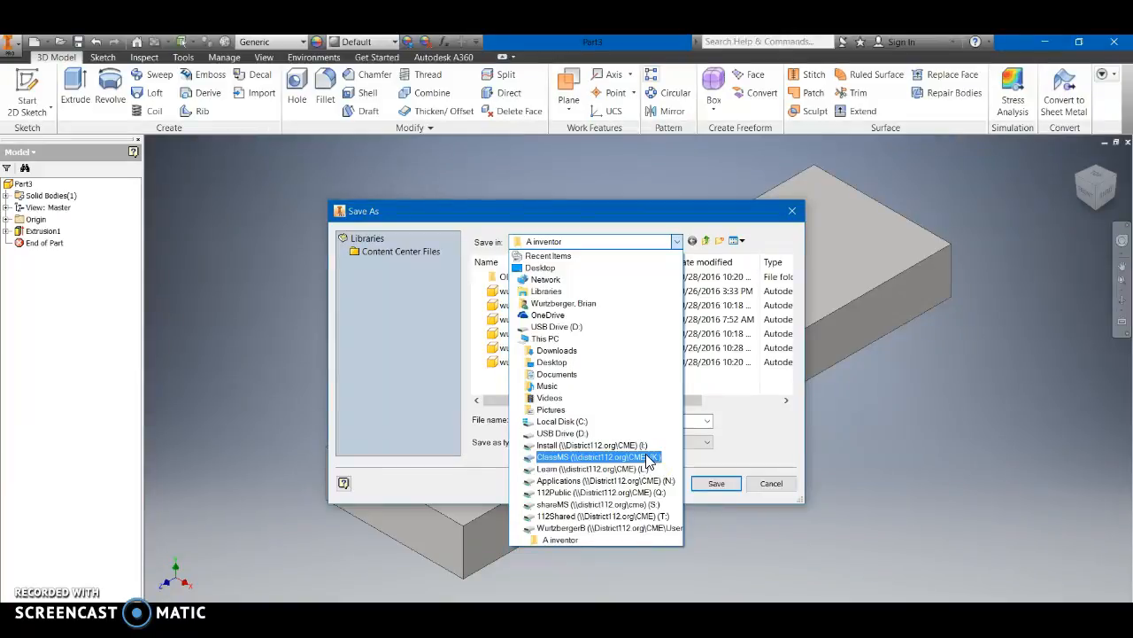
{"action": "left_click", "coordinate": [673, 240]}
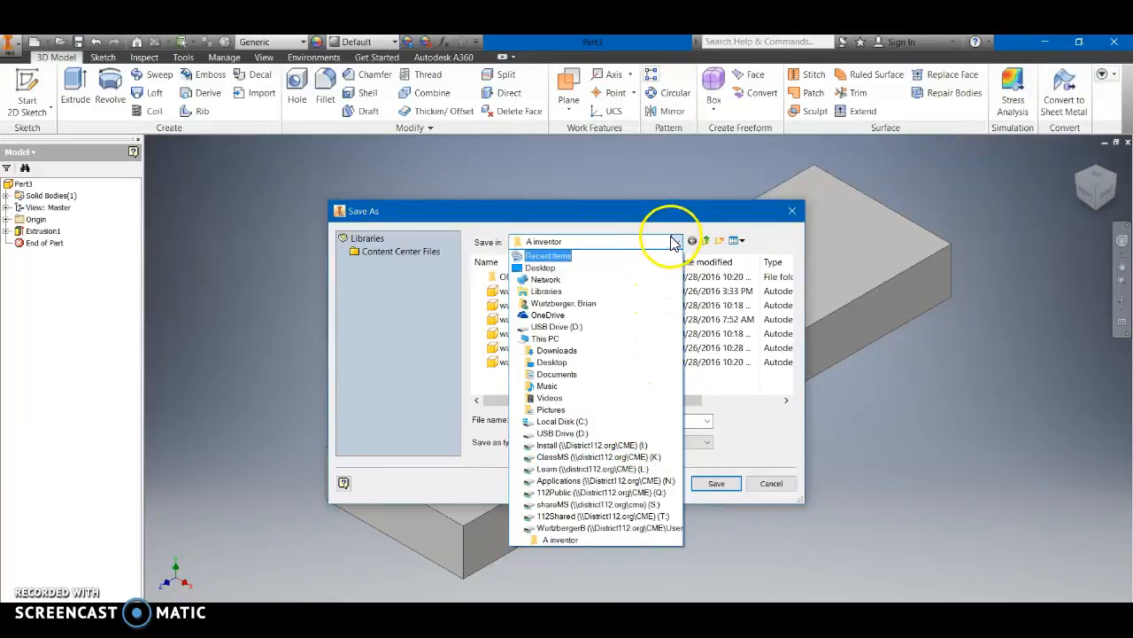
{"action": "left_click", "coordinate": [792, 212]}
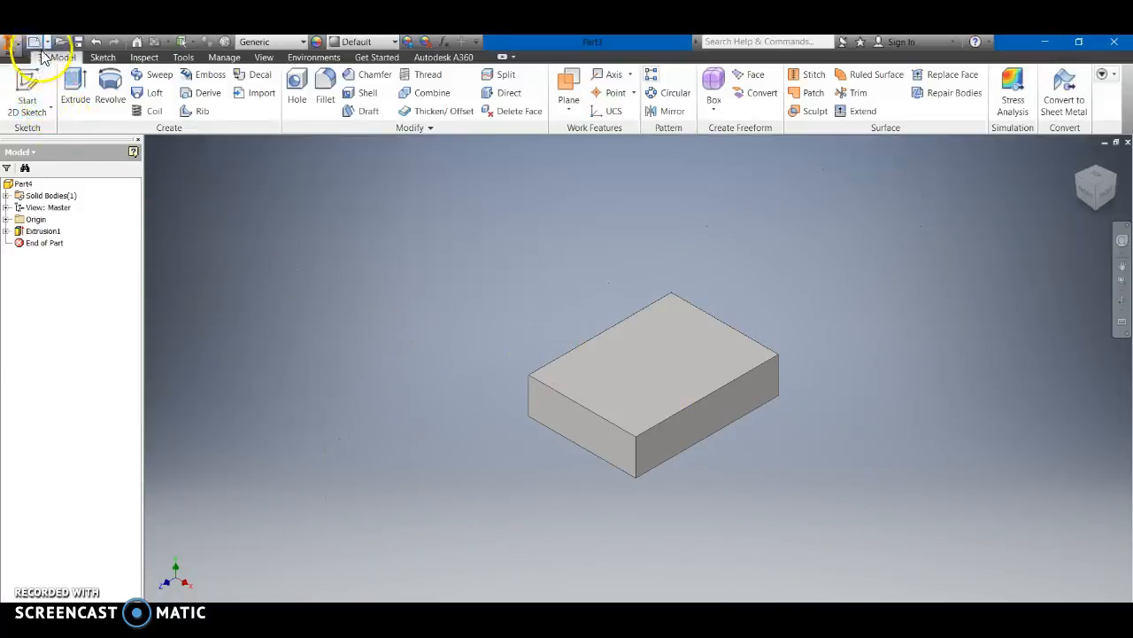
Step: Review the Save As locations for the new block in Part4, including Desktop, This PC and the network drives, without saving
{"action": "left_click", "coordinate": [12, 44]}
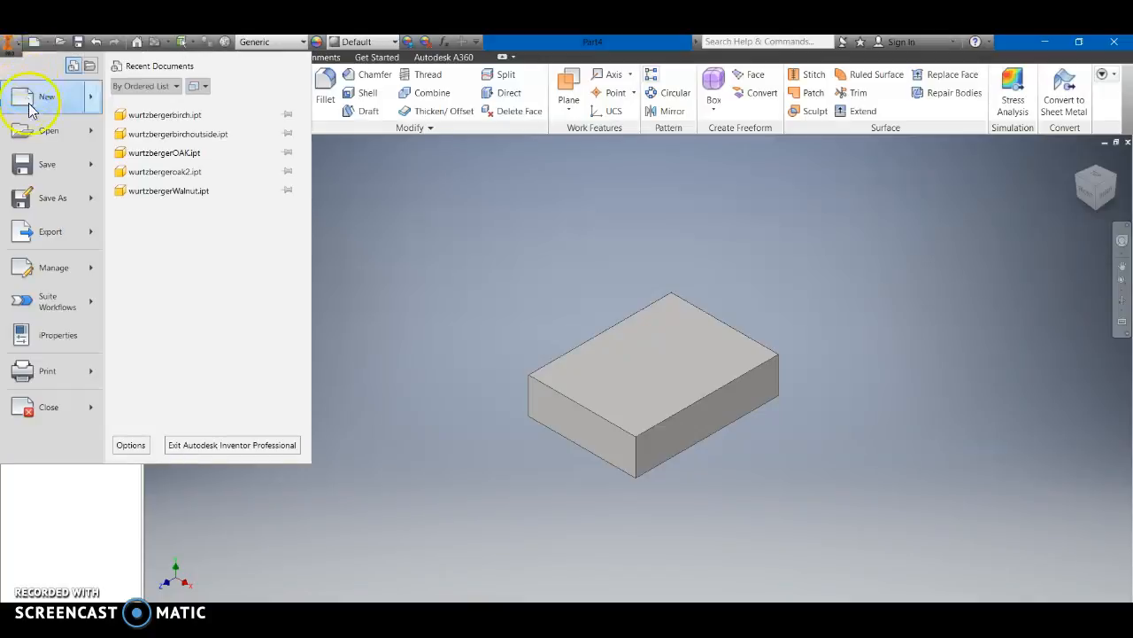
{"action": "mouse_move", "coordinate": [36, 193]}
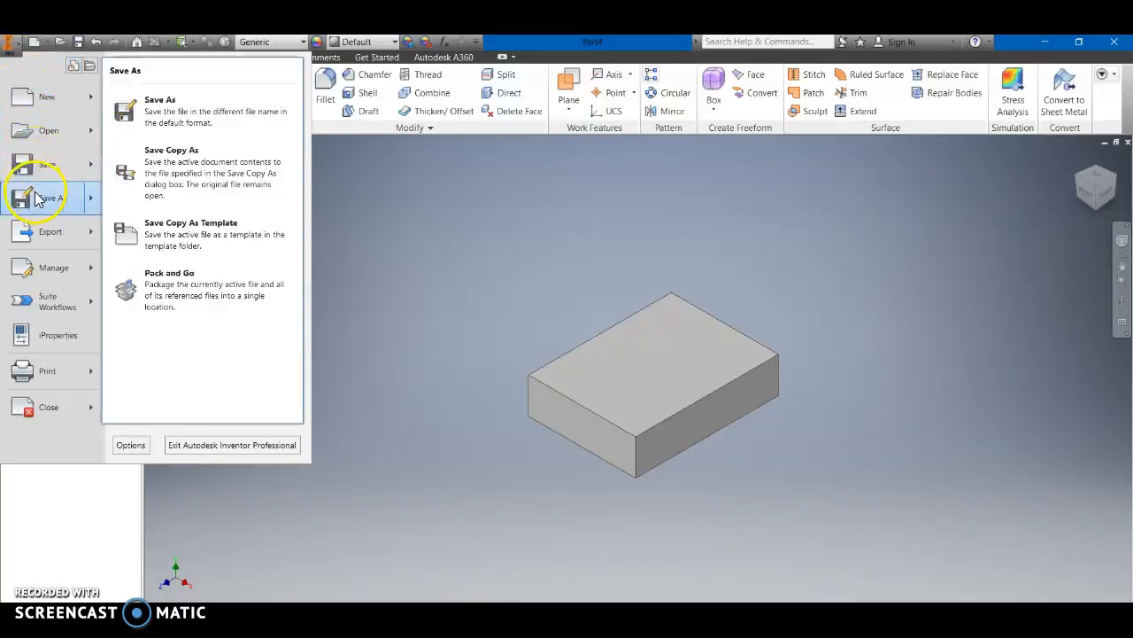
{"action": "left_click", "coordinate": [159, 119]}
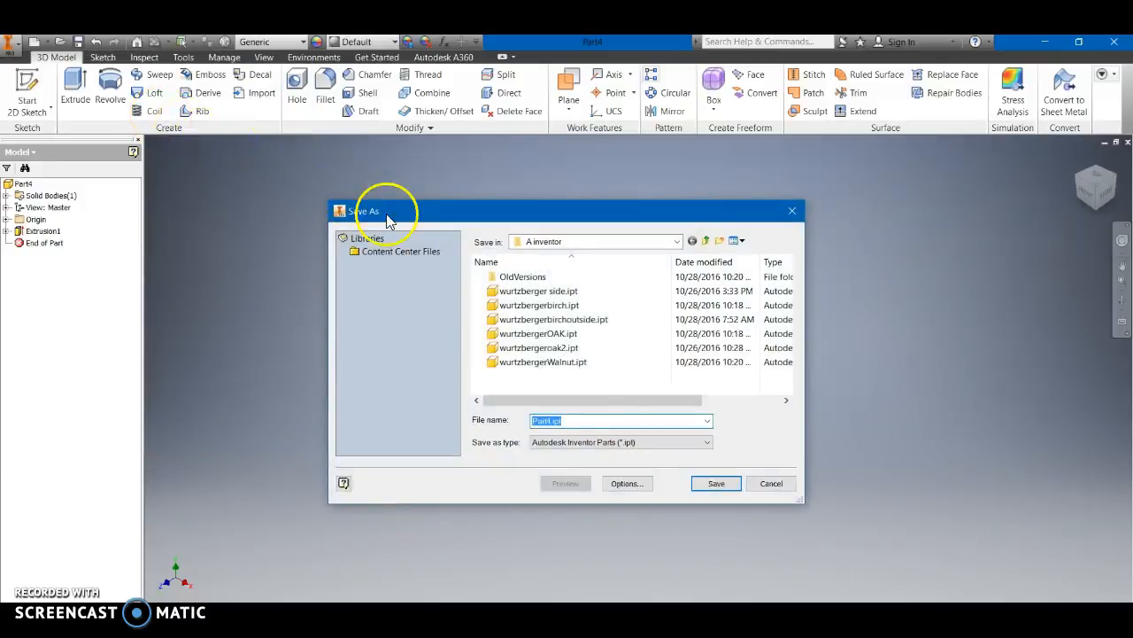
{"action": "left_click", "coordinate": [676, 241]}
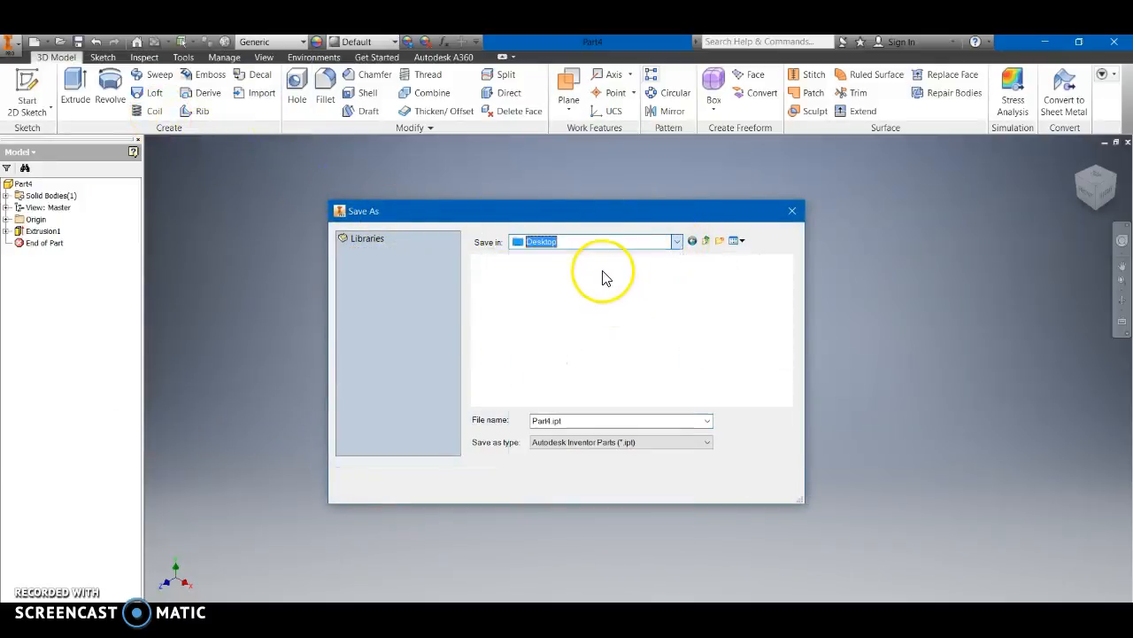
{"action": "left_click", "coordinate": [606, 268]}
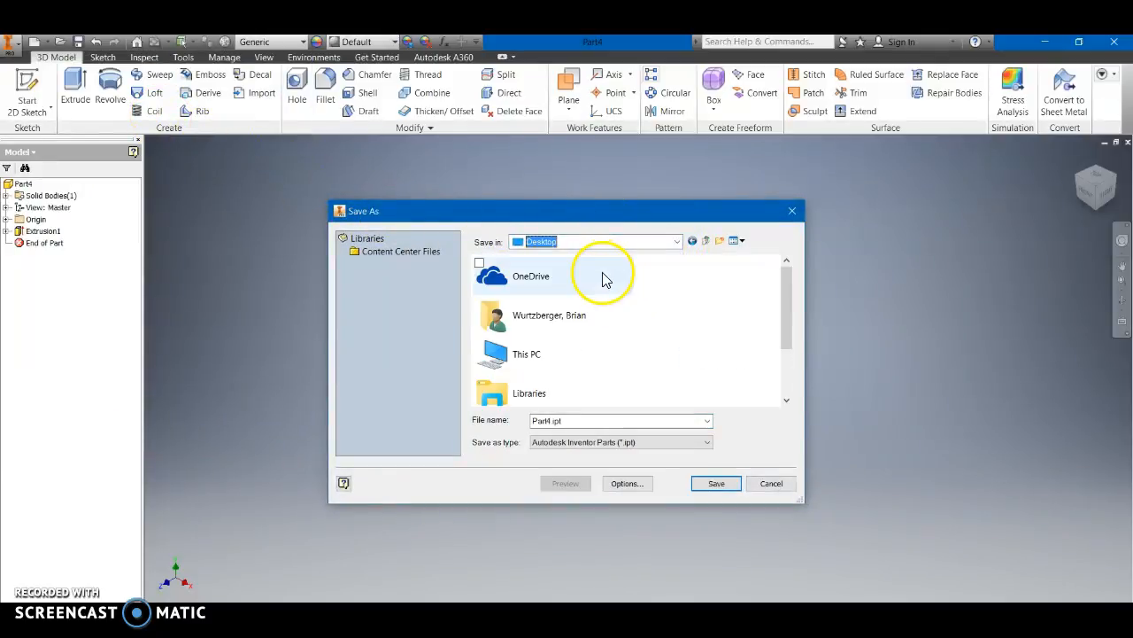
{"action": "left_click", "coordinate": [572, 366]}
{"action": "double_click", "coordinate": [572, 367]}
{"action": "scroll", "coordinate": [573, 365], "scroll_direction": "down", "scroll_amount": 5}
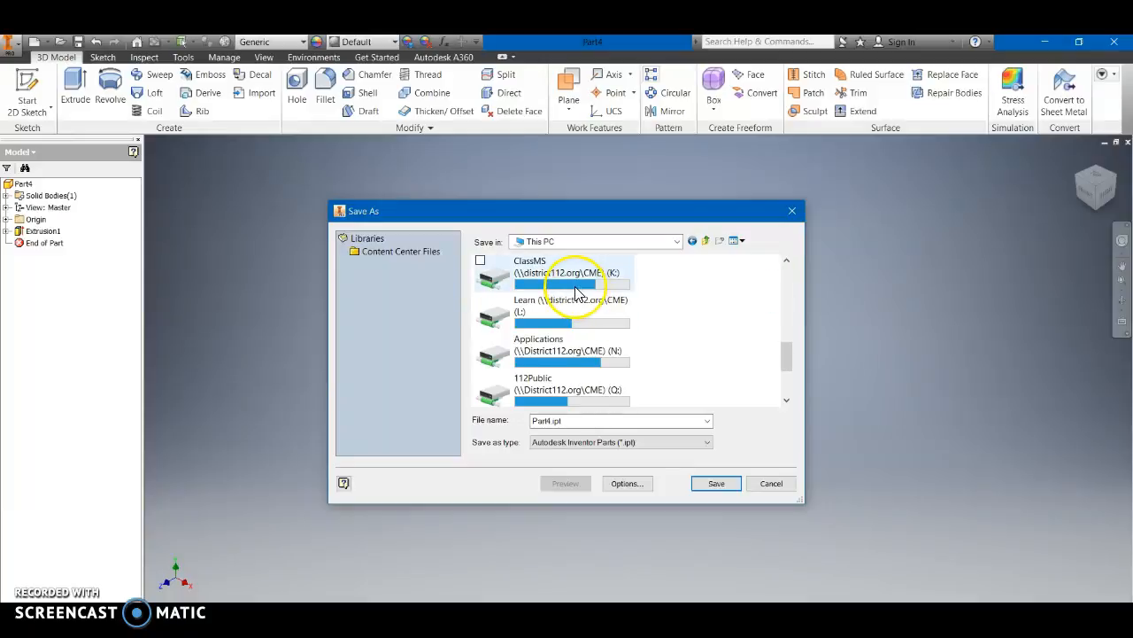
{"action": "left_click", "coordinate": [676, 241]}
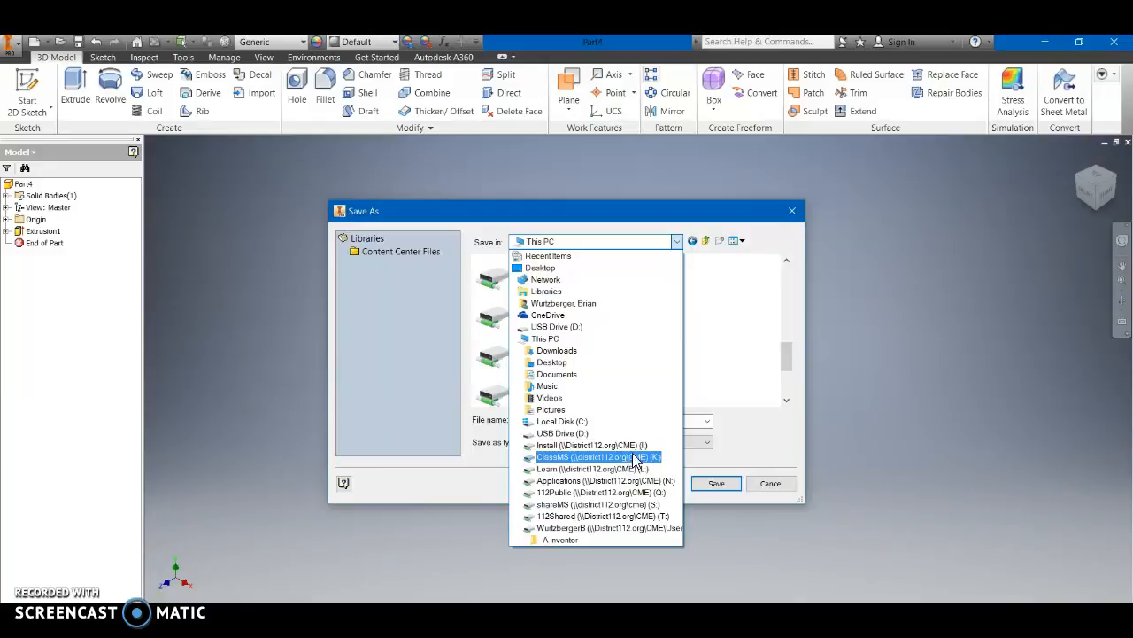
{"action": "left_click", "coordinate": [676, 244]}
{"action": "left_click", "coordinate": [791, 213]}
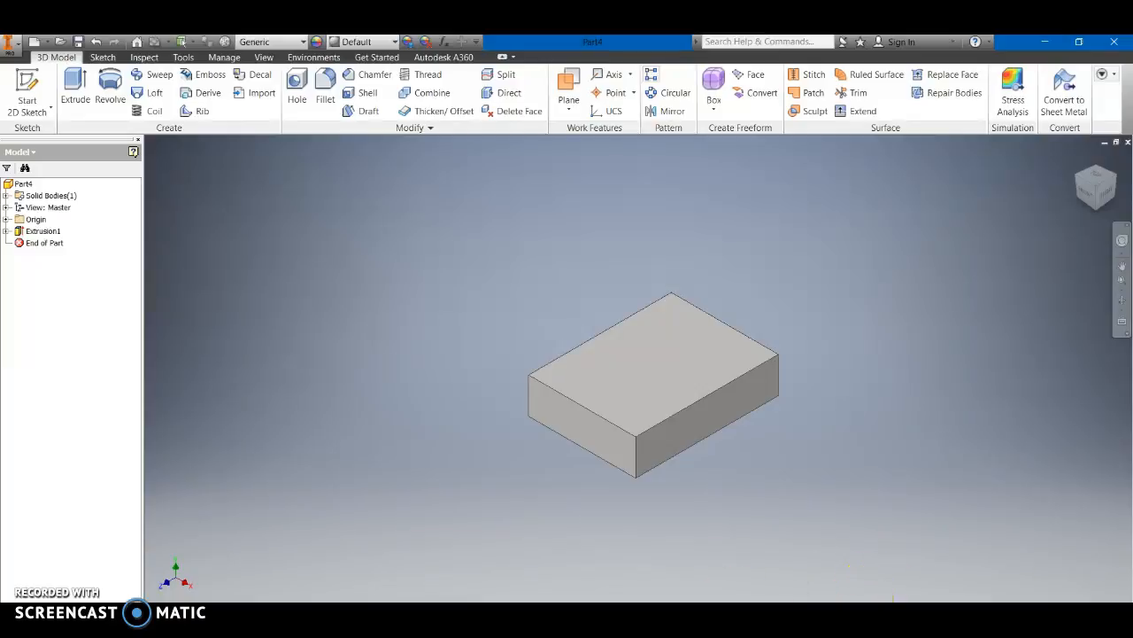
Step: Return to the longer sample block in Part3 and preview Part4 for comparison
{"action": "left_click", "coordinate": [601, 583]}
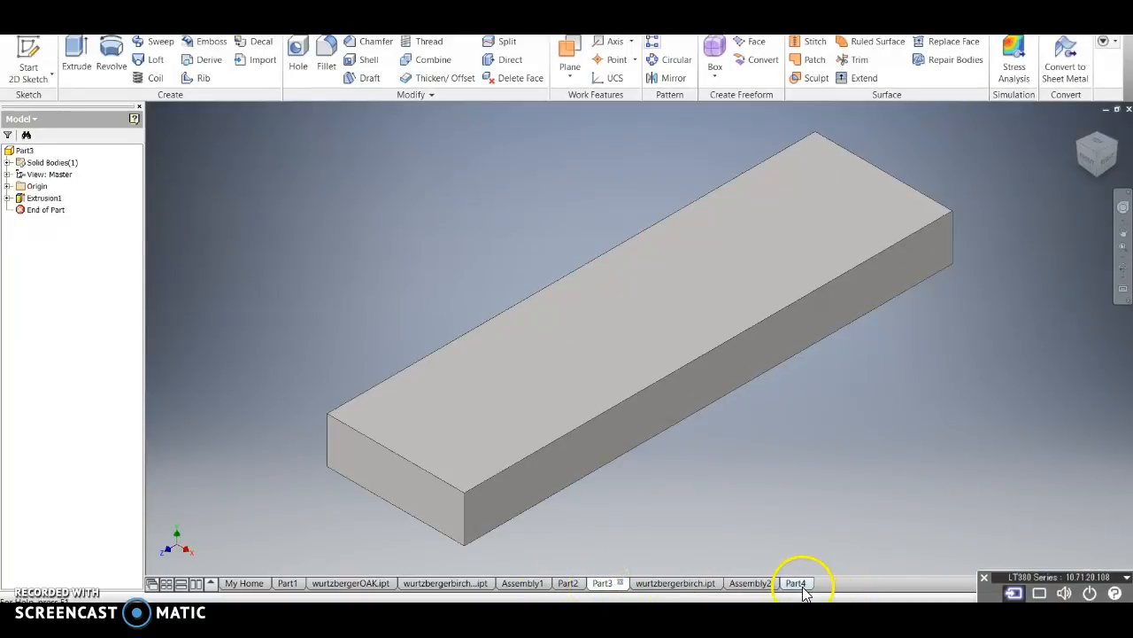
{"action": "mouse_move", "coordinate": [803, 588]}
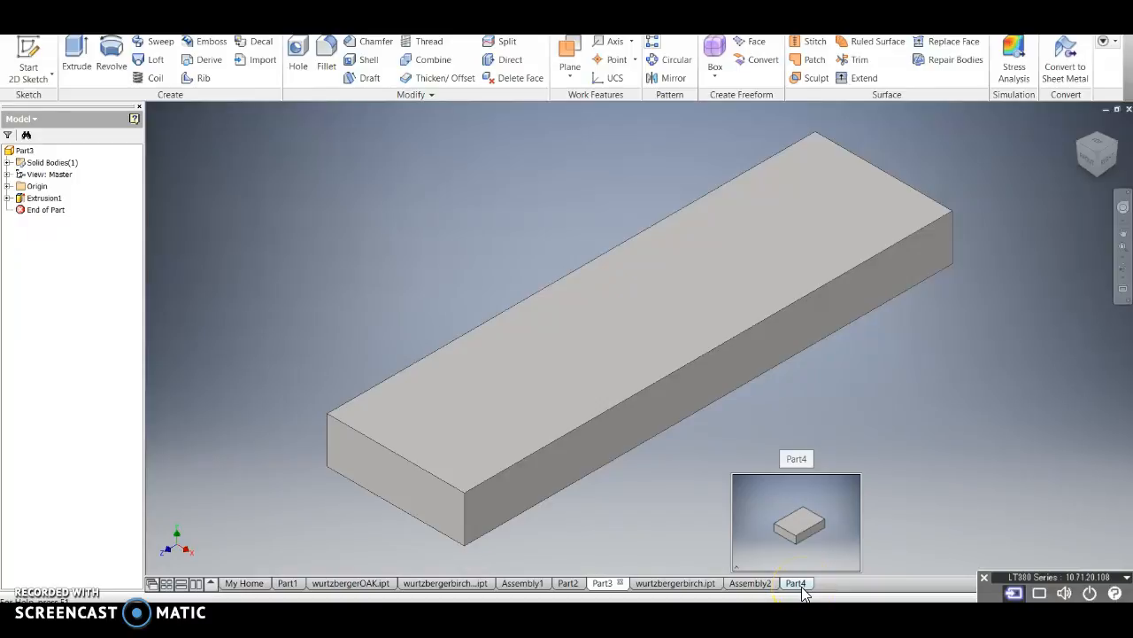